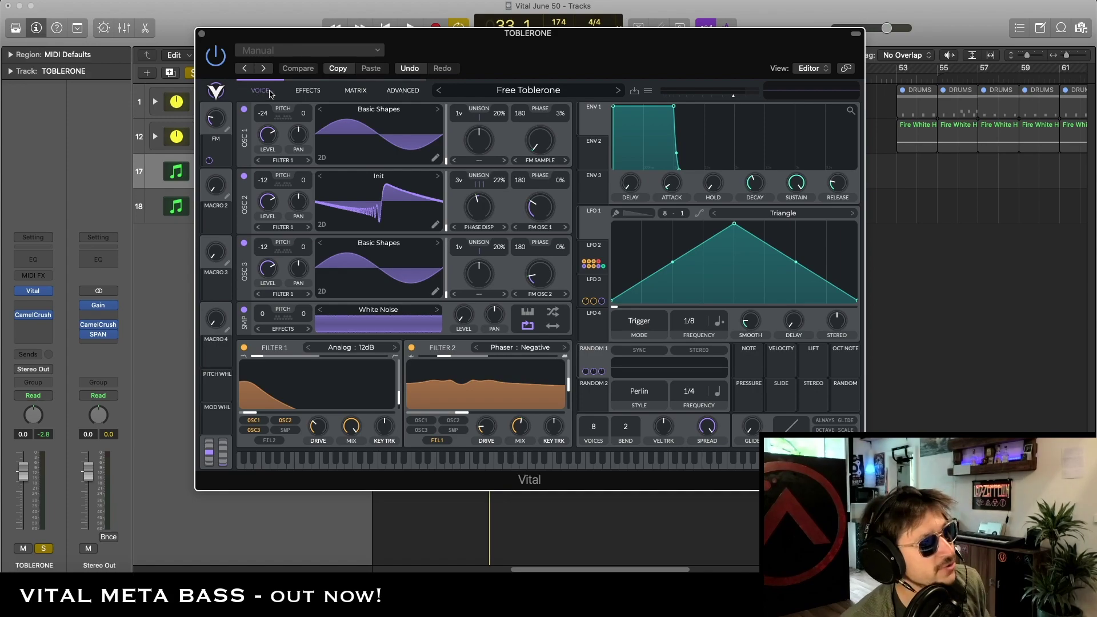
- Switch off the EQ, delay, distortion, reverb, compressor and chorus effects
click(307, 90)
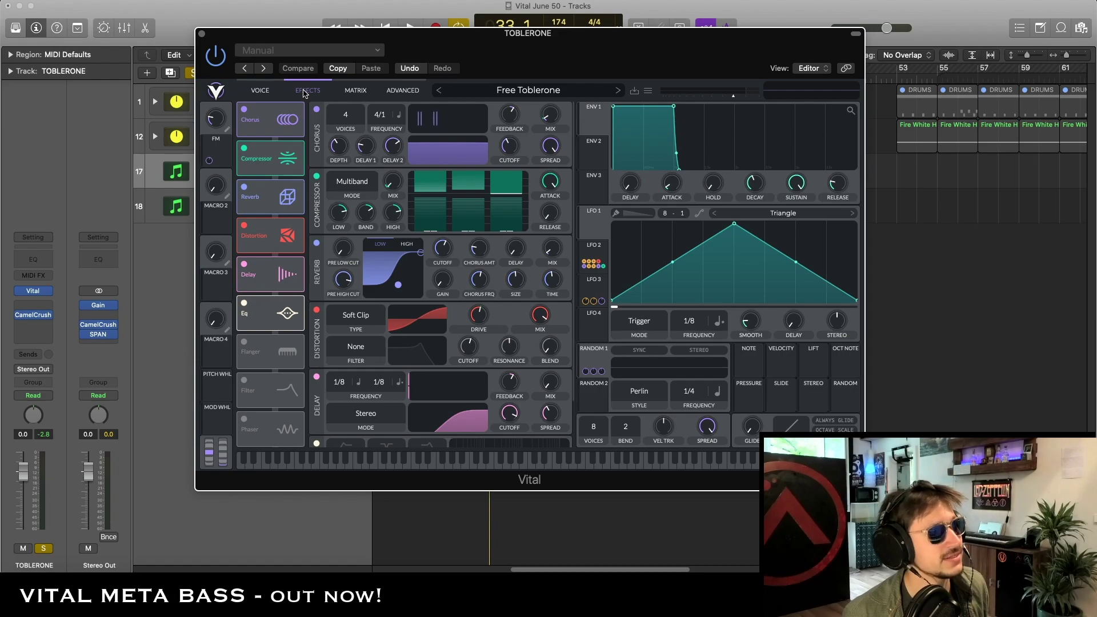
click(244, 303)
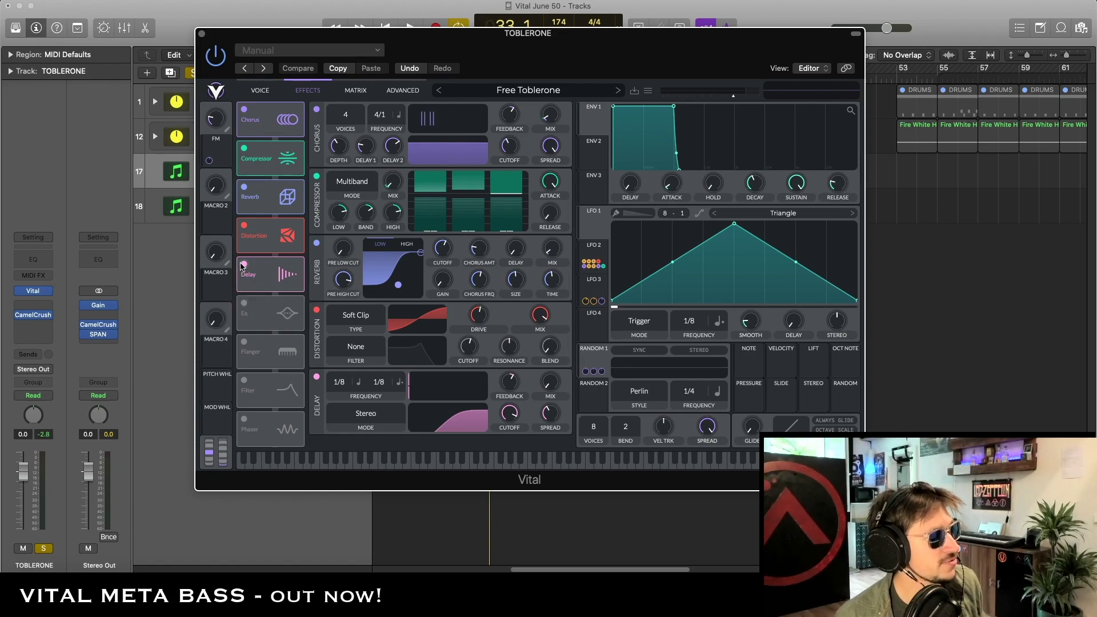
click(244, 264)
click(245, 226)
click(244, 187)
click(244, 148)
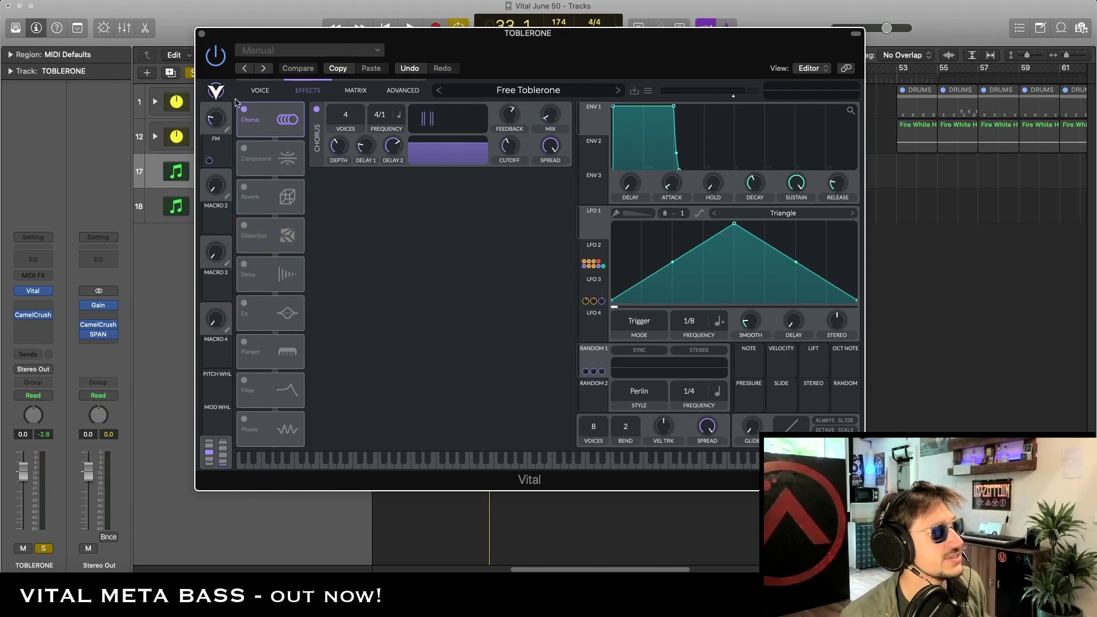
click(244, 110)
- Return to the voice page and switch off filter 1, filter 2, the noise sampler and oscillator 3
click(260, 90)
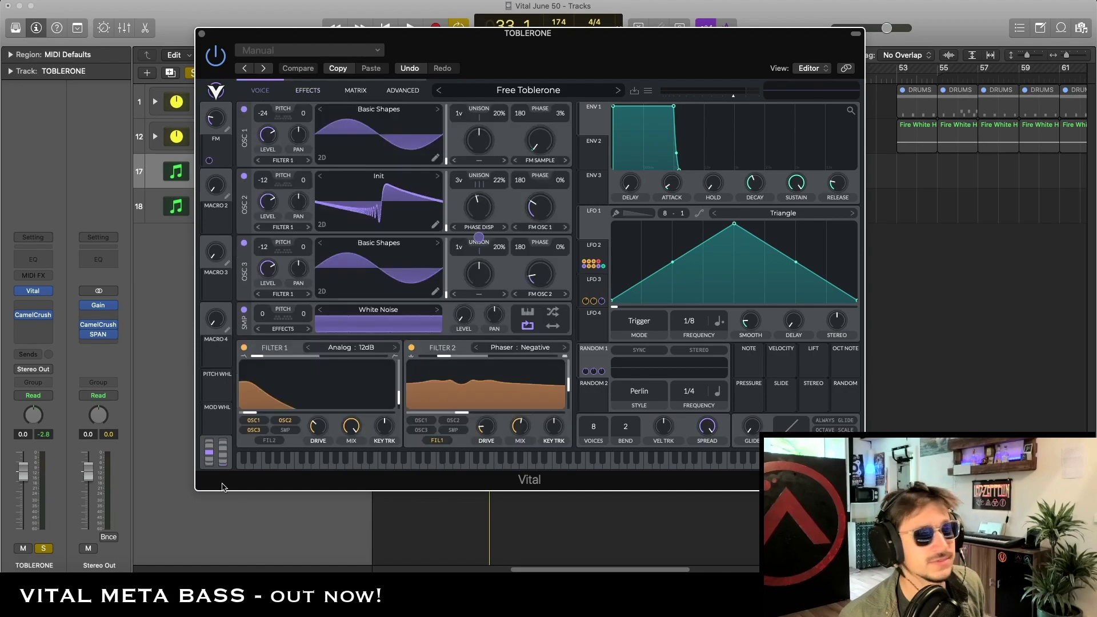
click(244, 347)
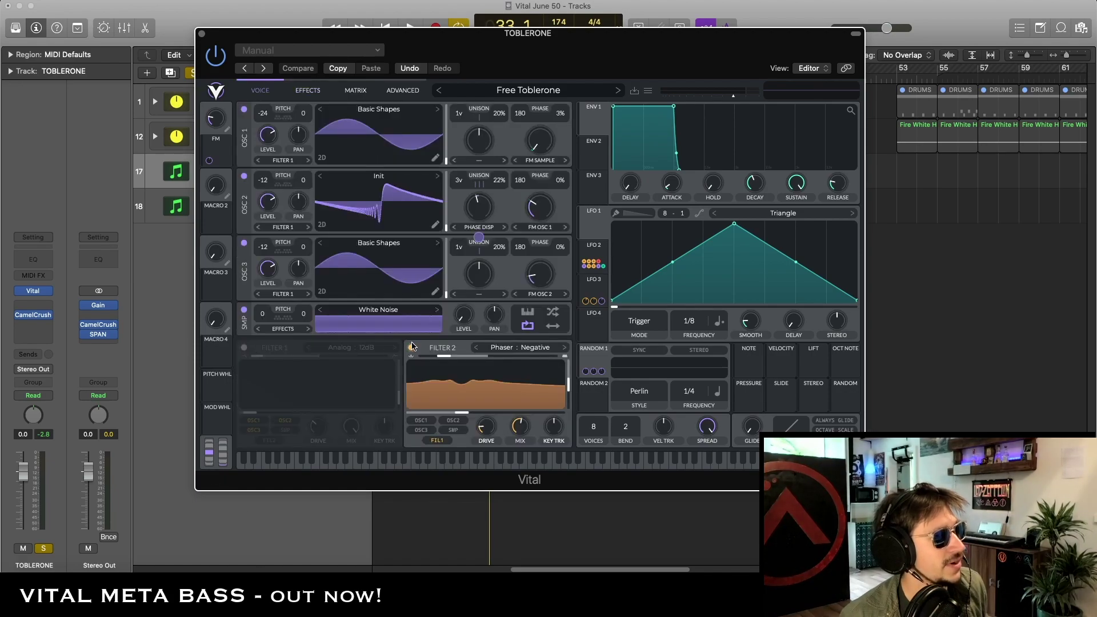
click(412, 348)
click(244, 310)
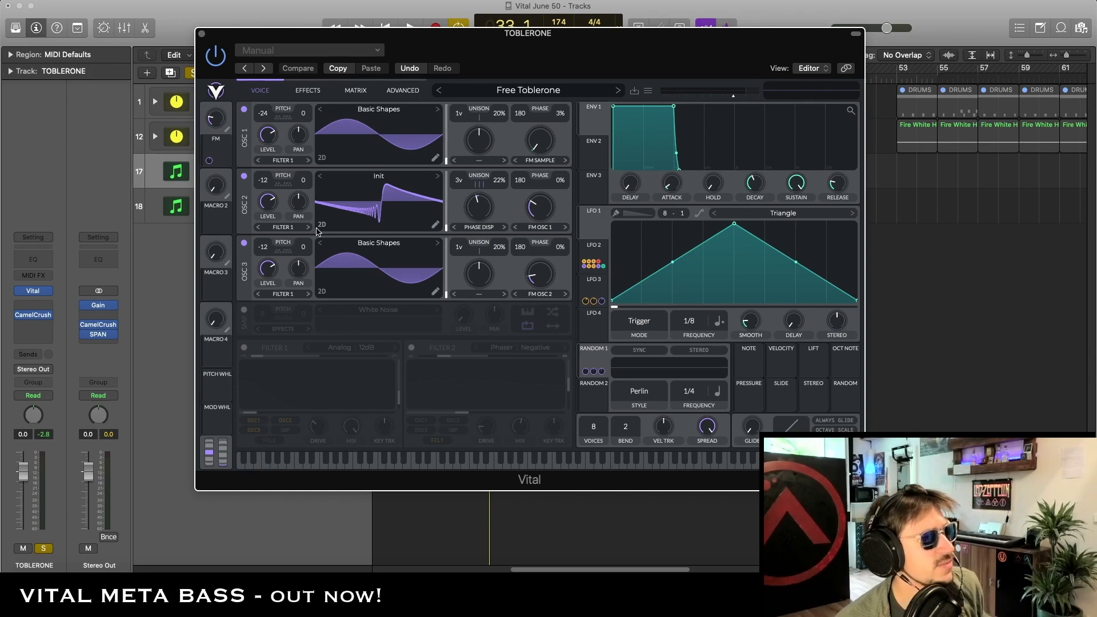
click(244, 243)
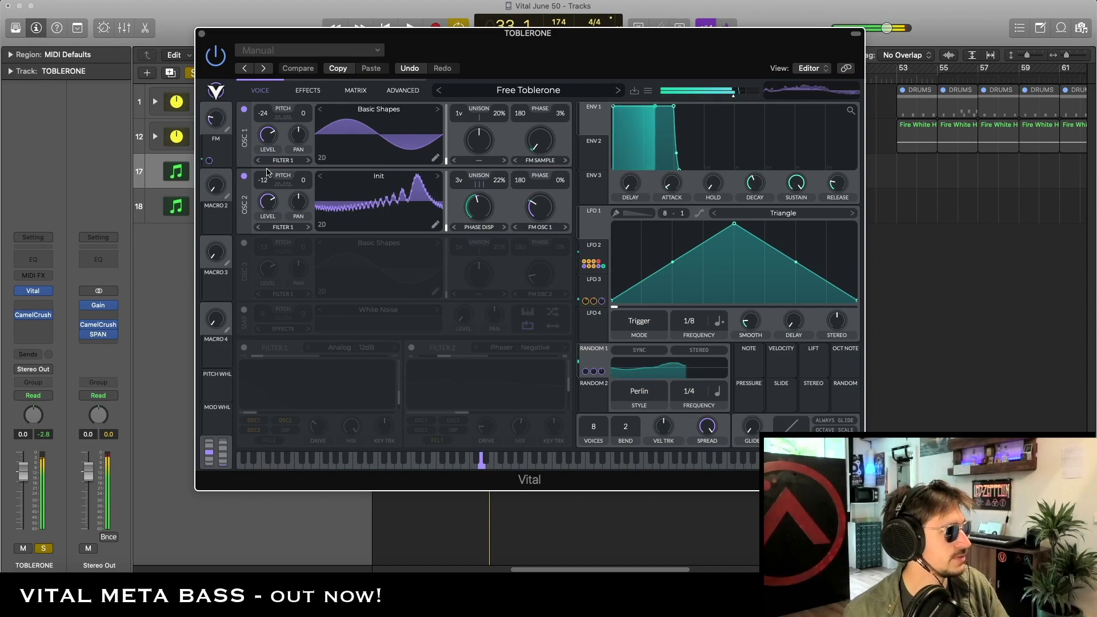
- Set oscillator 2's spectral morph to None and briefly switch oscillator 2 off to hear oscillator 1 alone
click(480, 228)
click(482, 239)
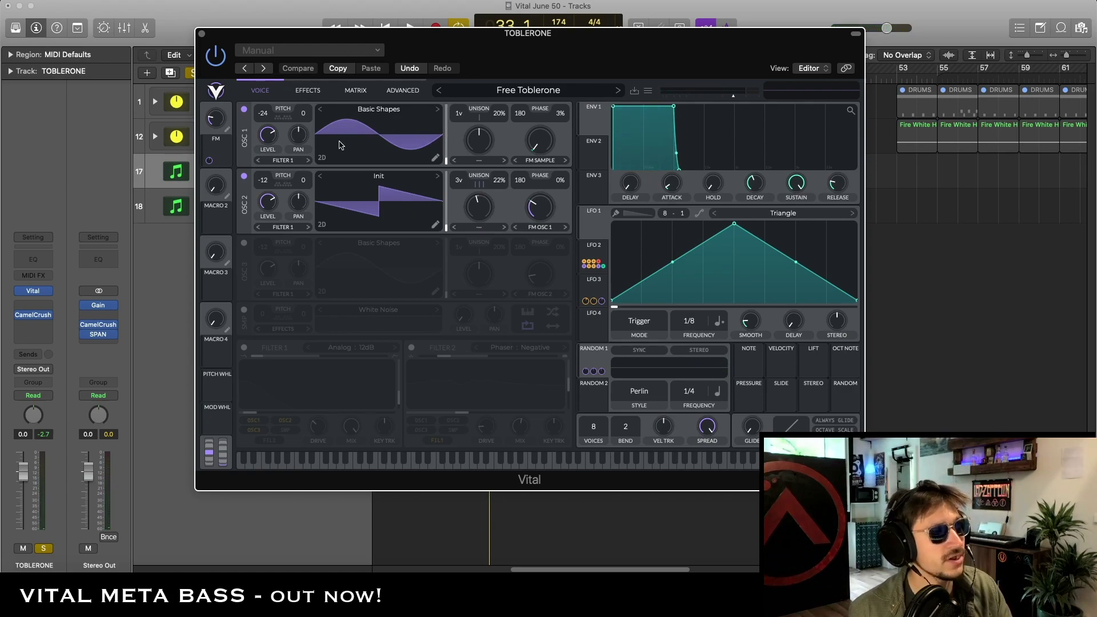
click(244, 176)
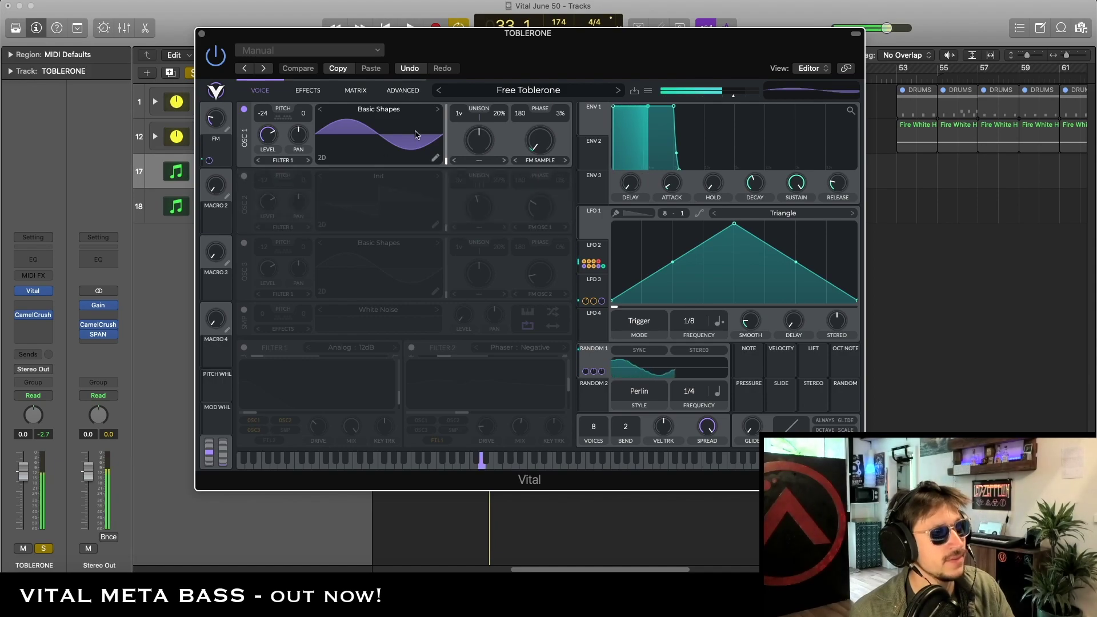
click(246, 177)
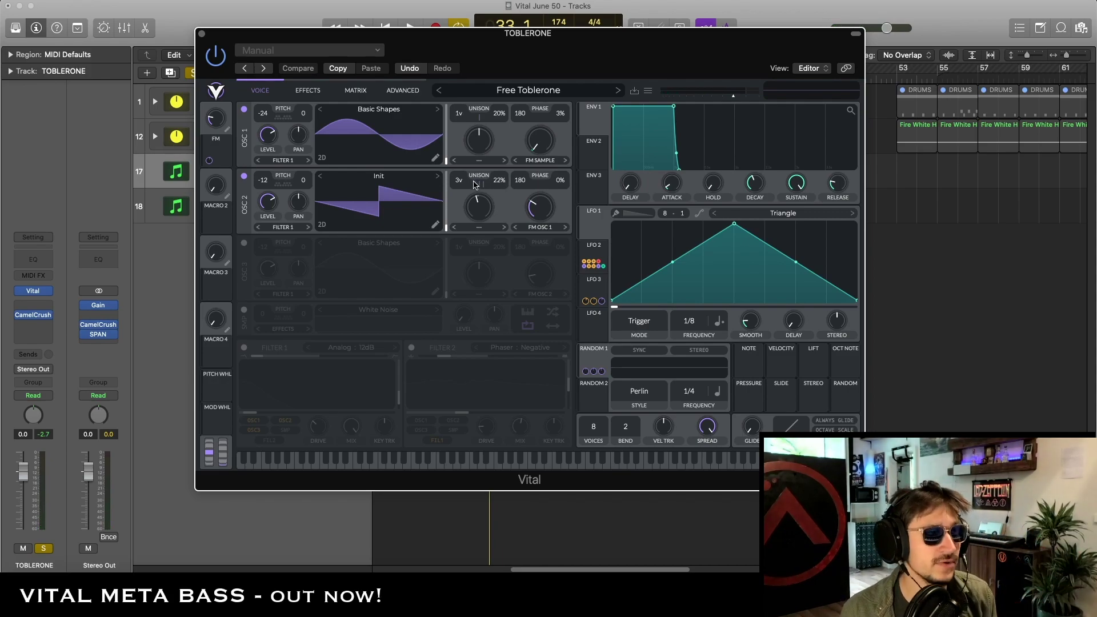
- Play the bass loop soloed, then unsolo the TOBLERONE track and play it with the drums
key(space)
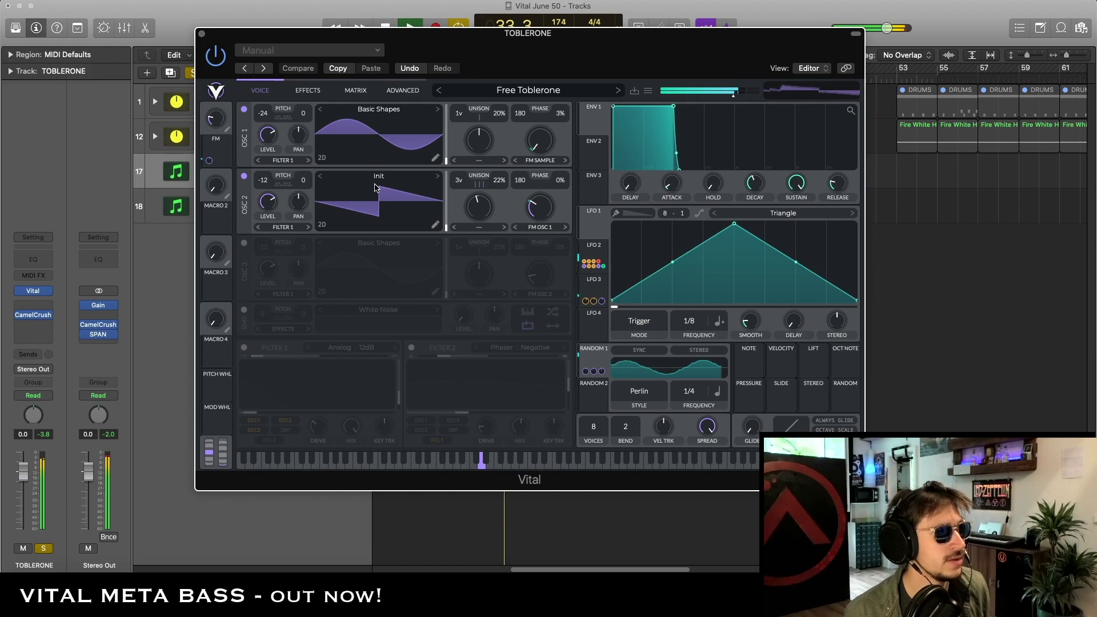
key(space)
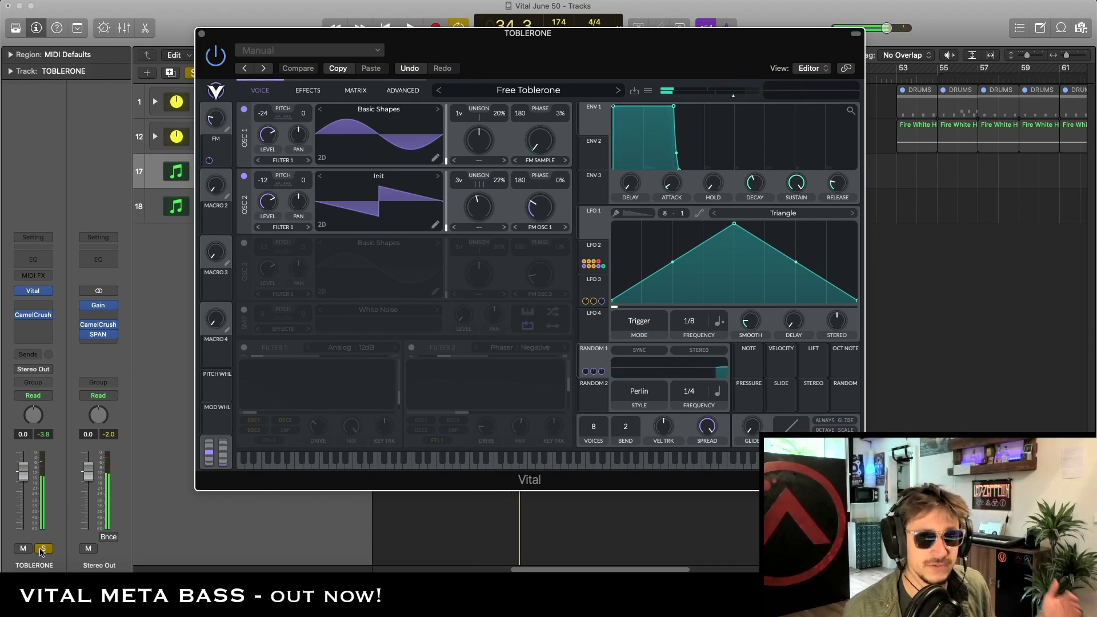
click(43, 549)
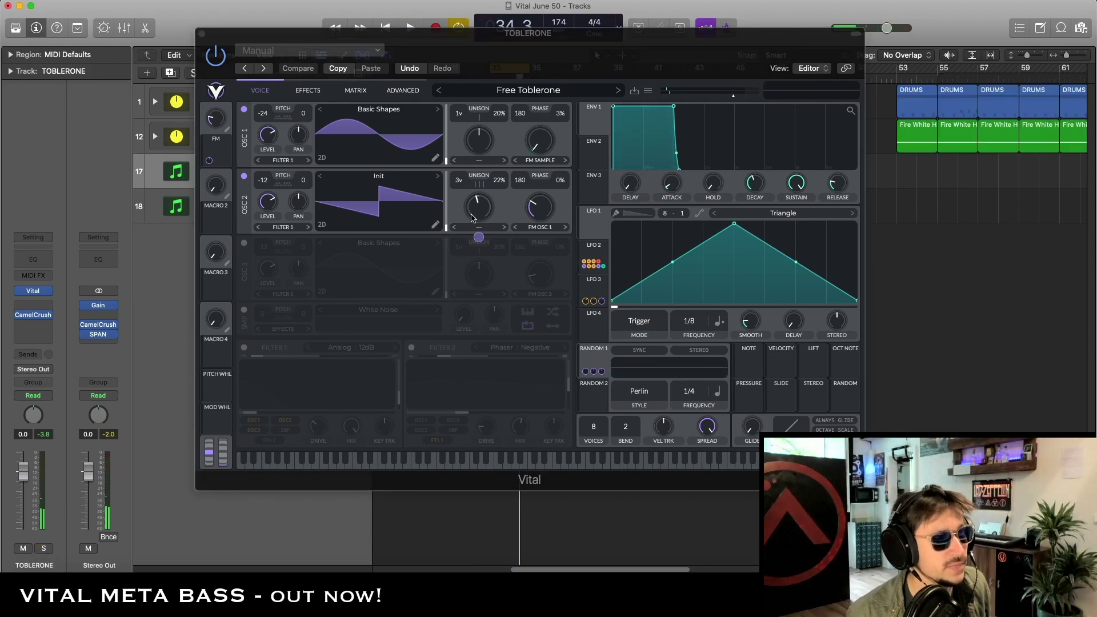
key(space)
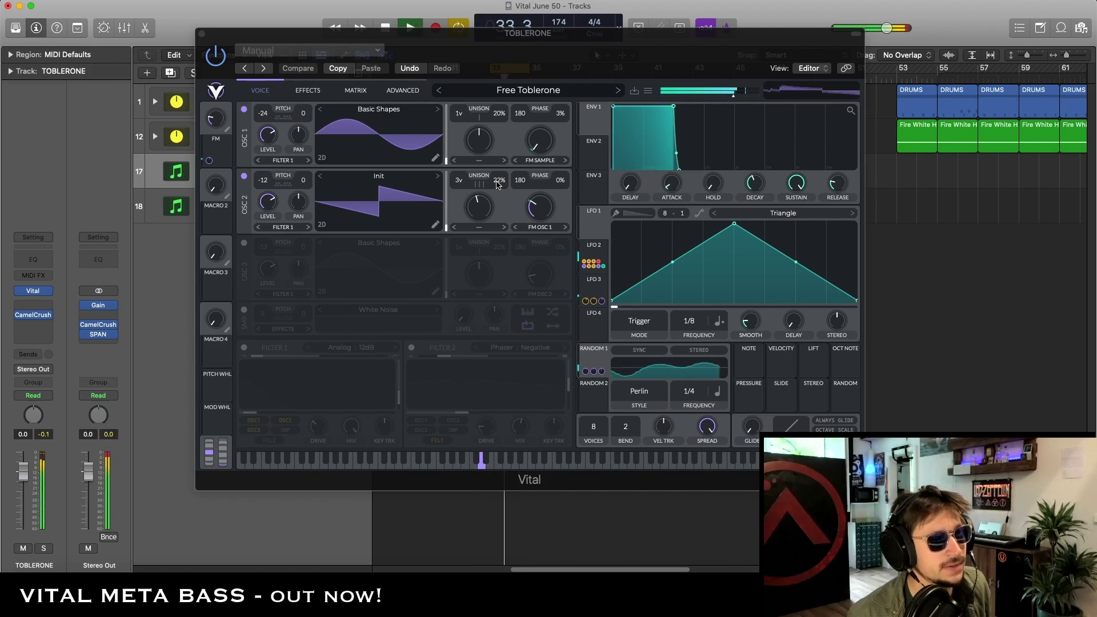
- Audition oscillator 2's unison detune at about 34%, return it to 22%, and play the loop again
drag(497, 185, 501, 174)
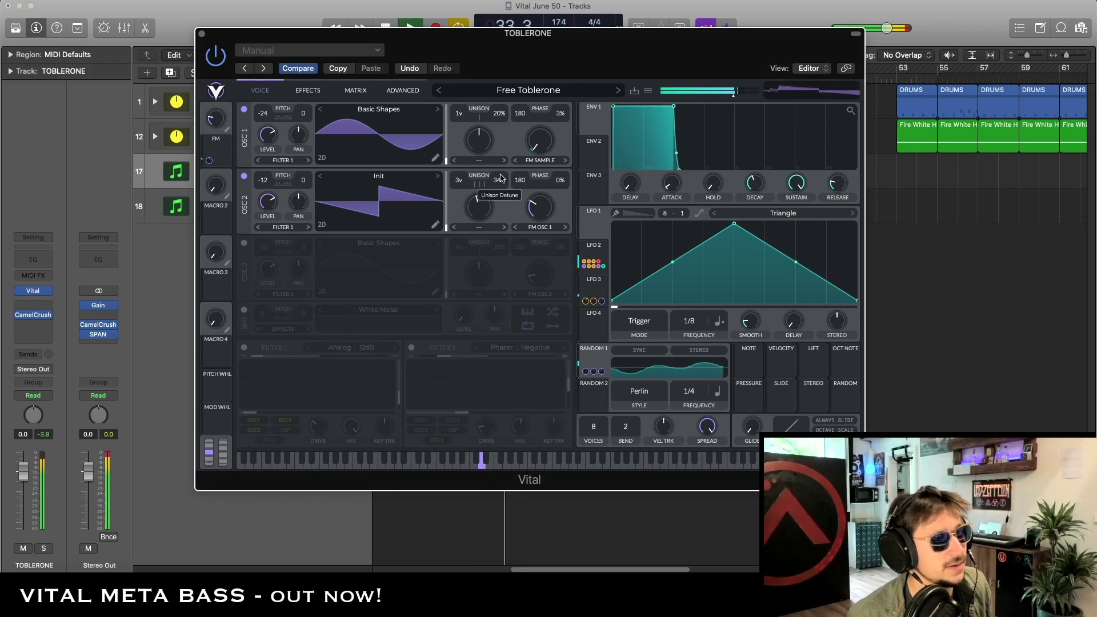
key(space)
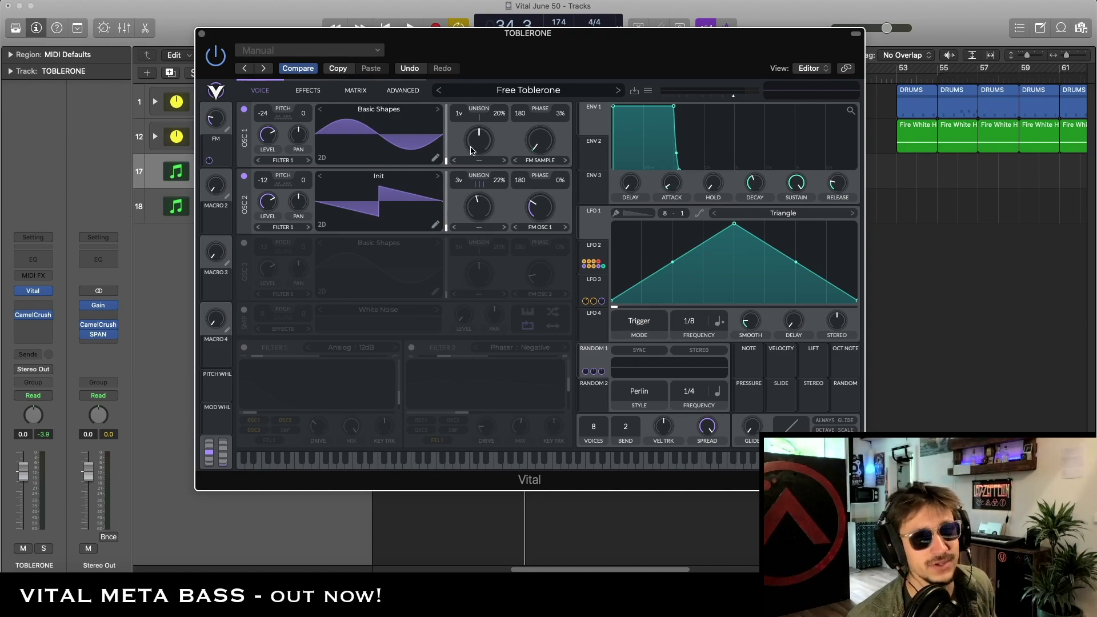
key(space)
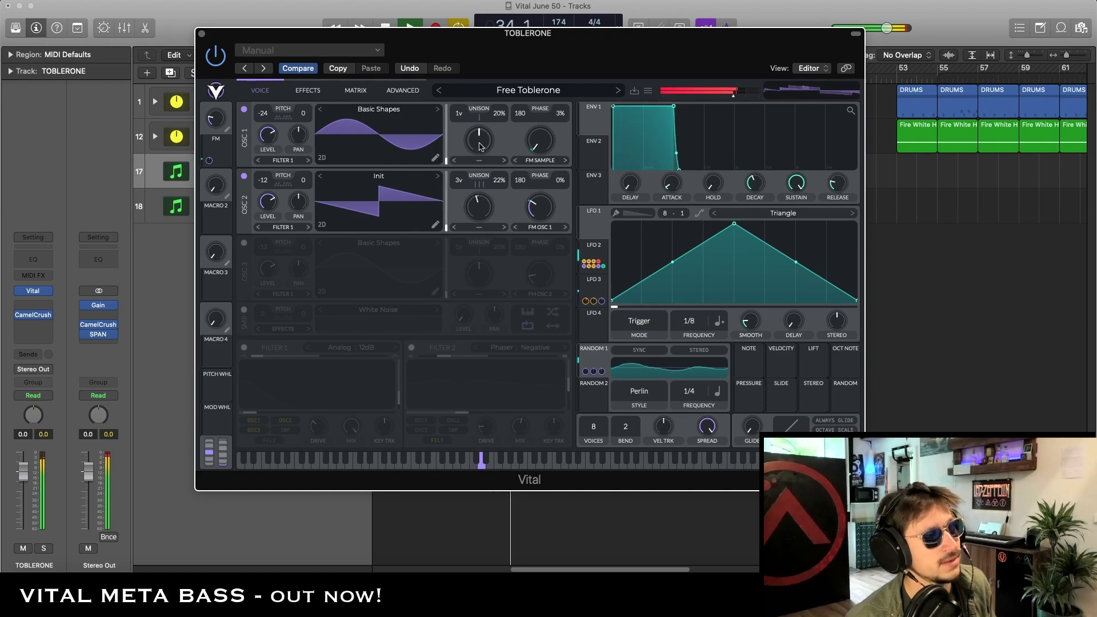
key(space)
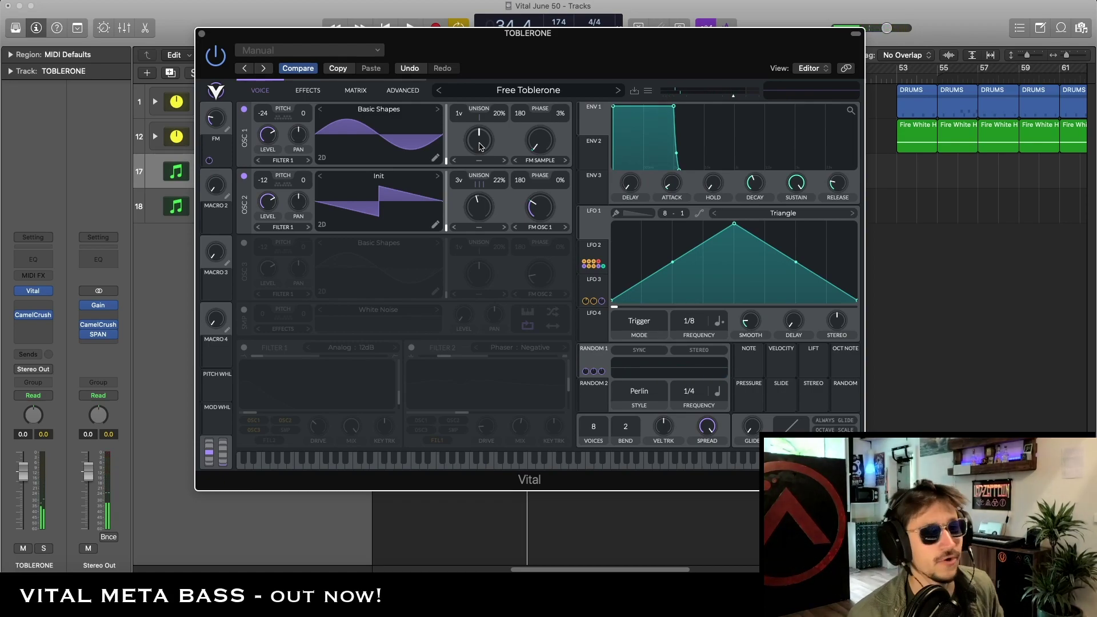
- Set oscillator 2's spectral morph to Phase Disperse and audition the loop
click(482, 228)
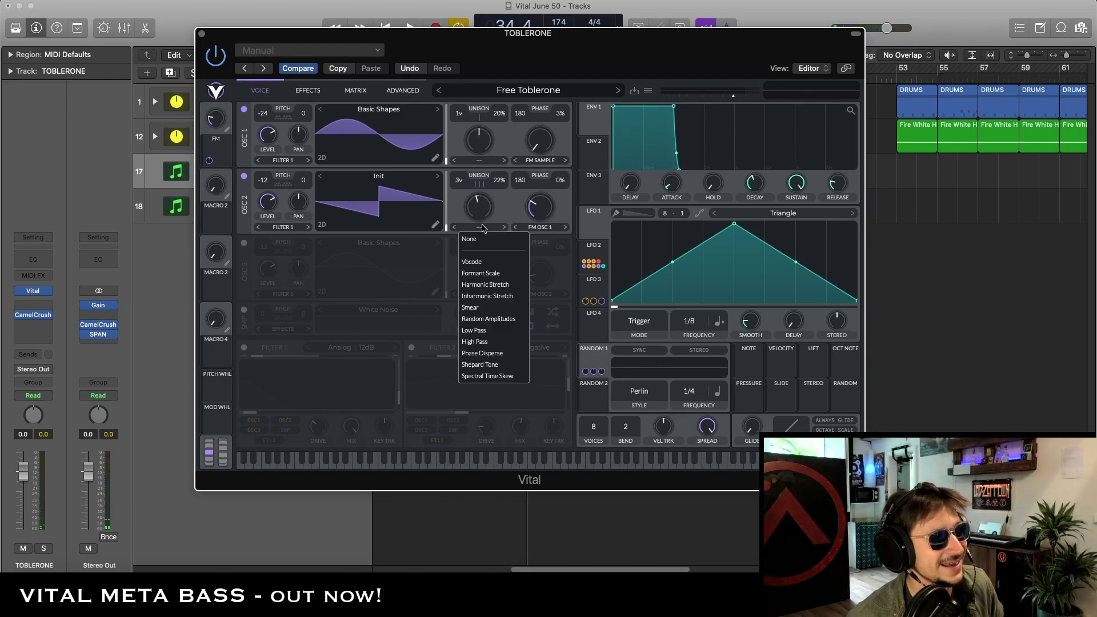
click(508, 353)
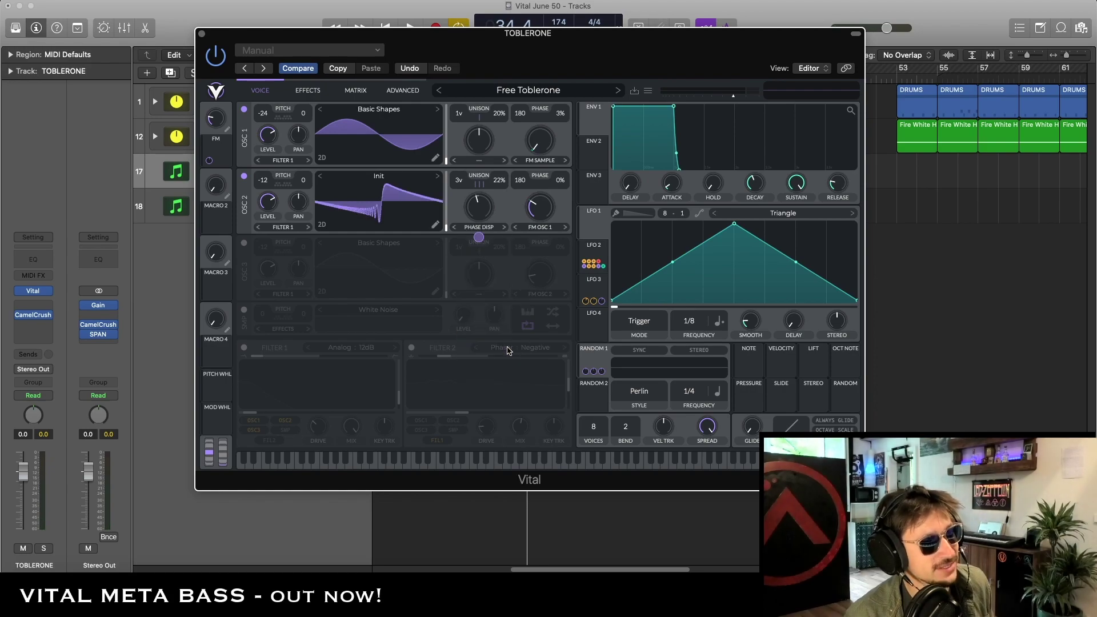
key(space)
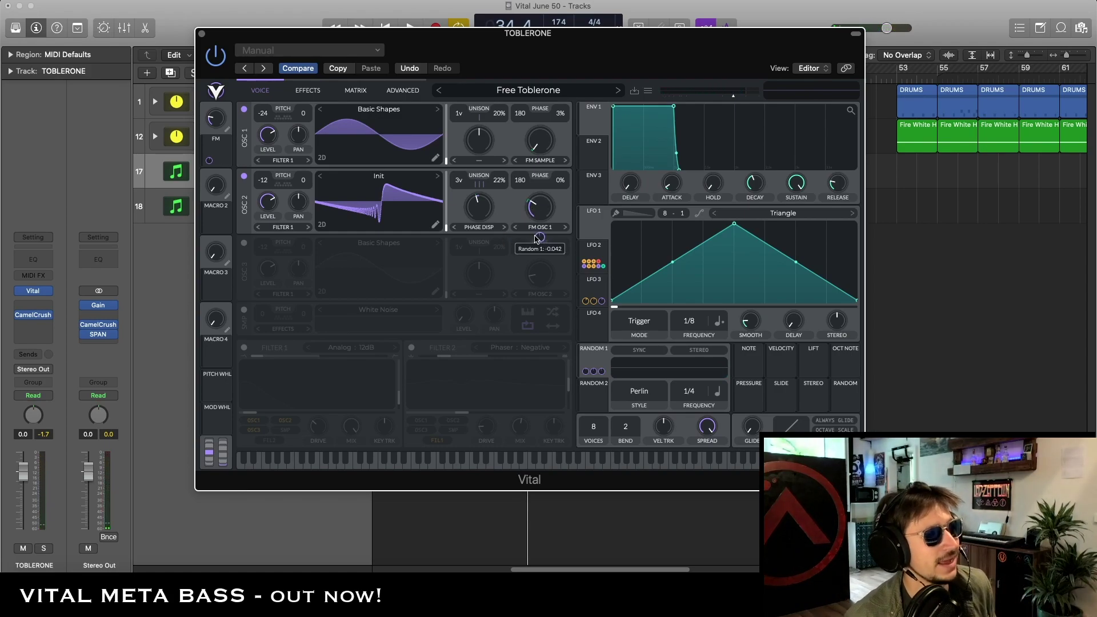
- Switch oscillator 3 back on and play the loop to hear its FM from oscillator 2
click(244, 244)
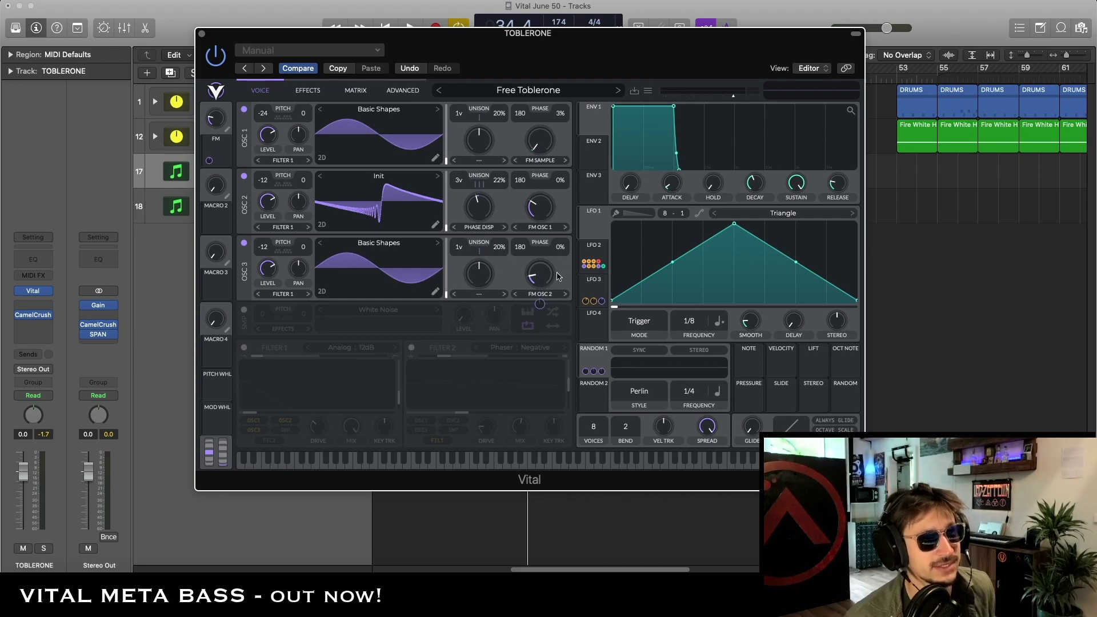
key(space)
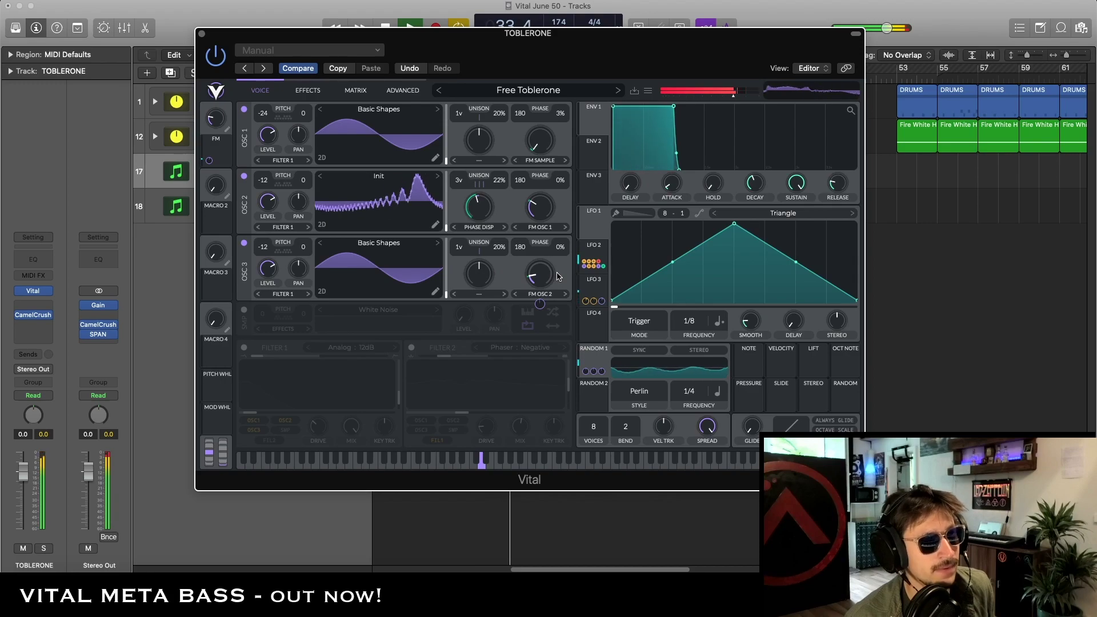
key(space)
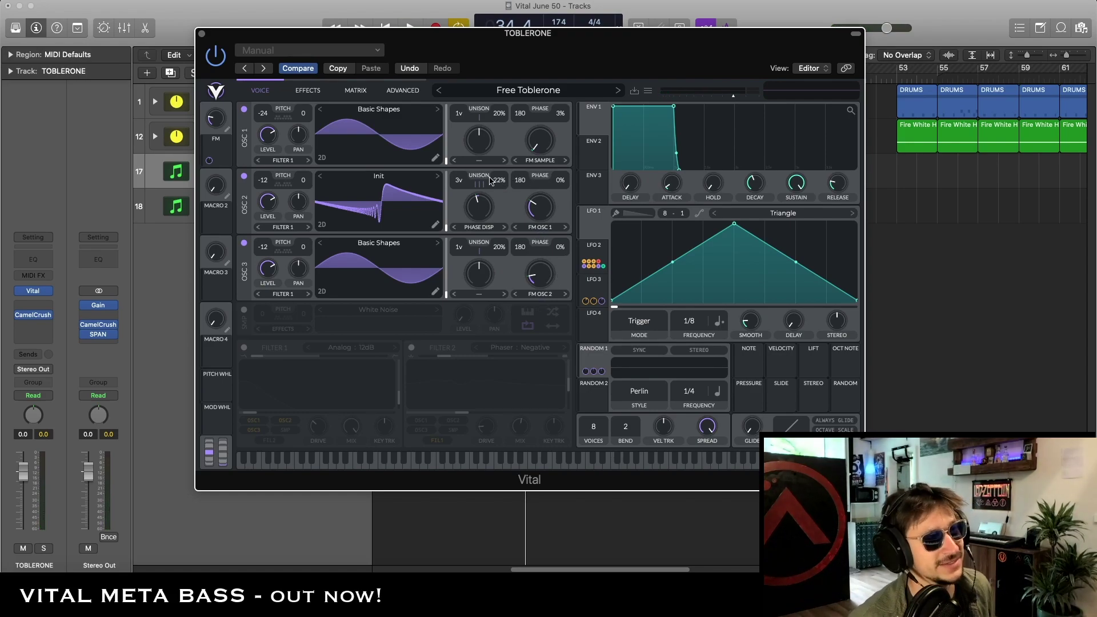
key(space)
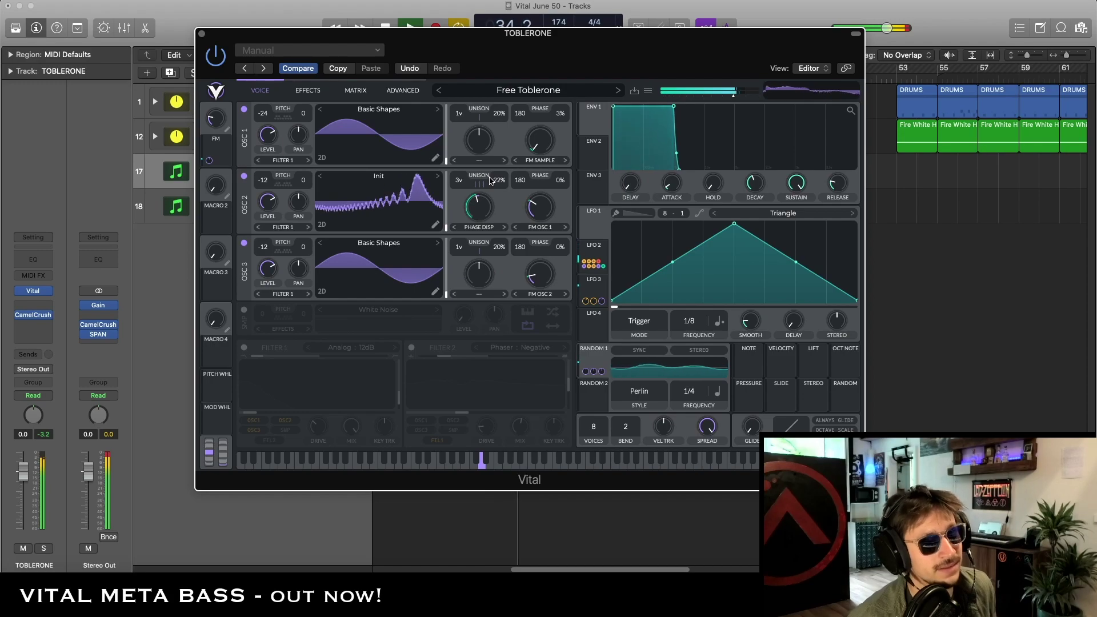
key(space)
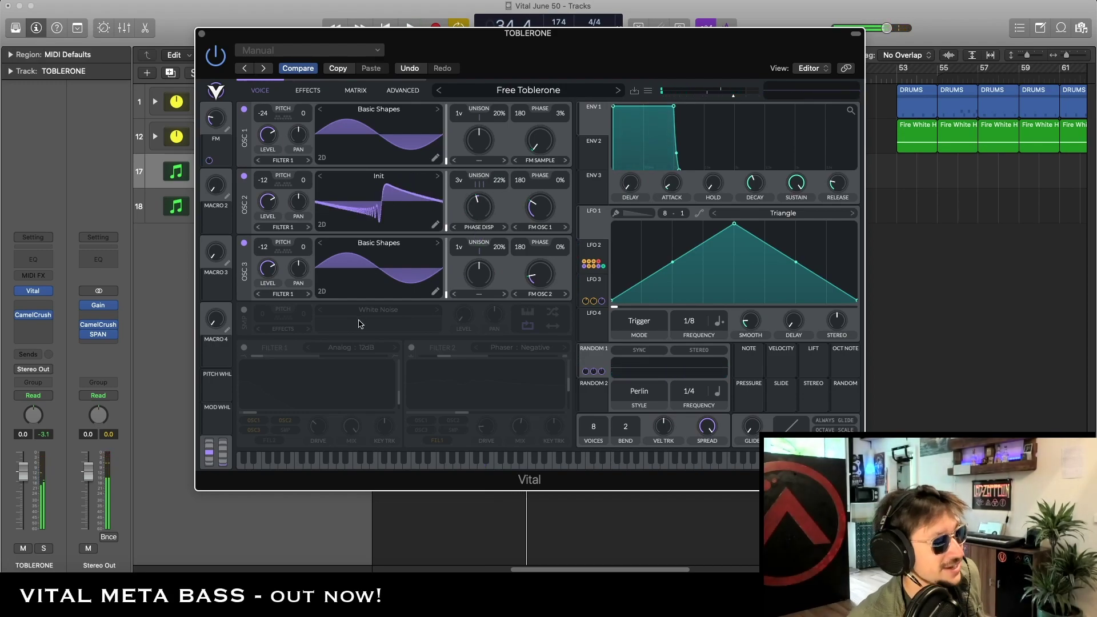
- Enable the white noise sampler, switch off oscillators 2 and 3, and play oscillator 1 with its sample FM
click(244, 309)
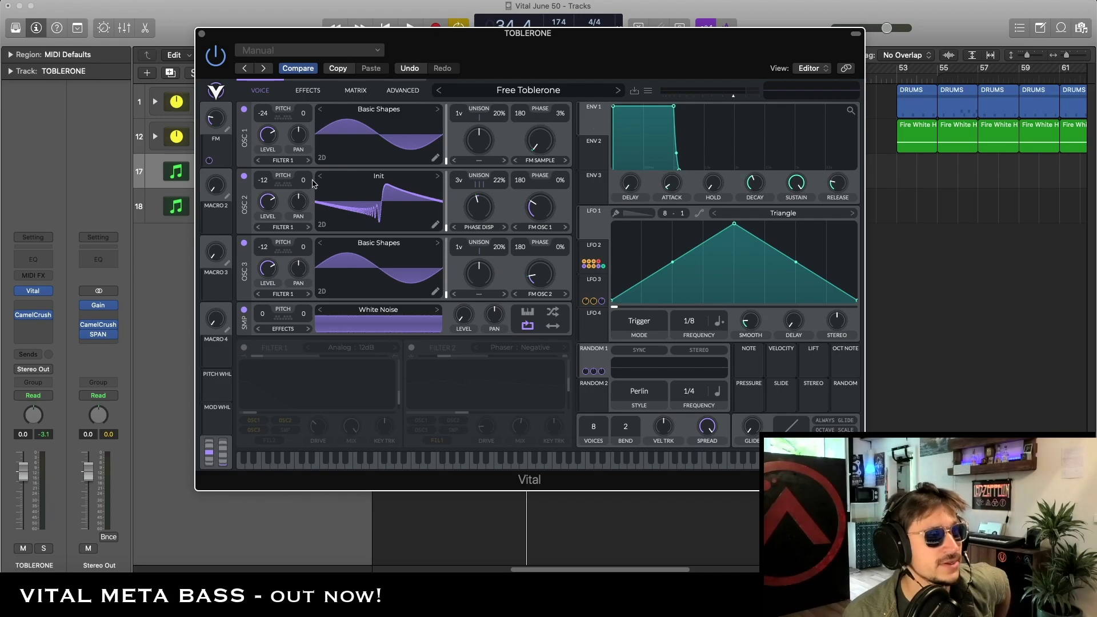
click(244, 176)
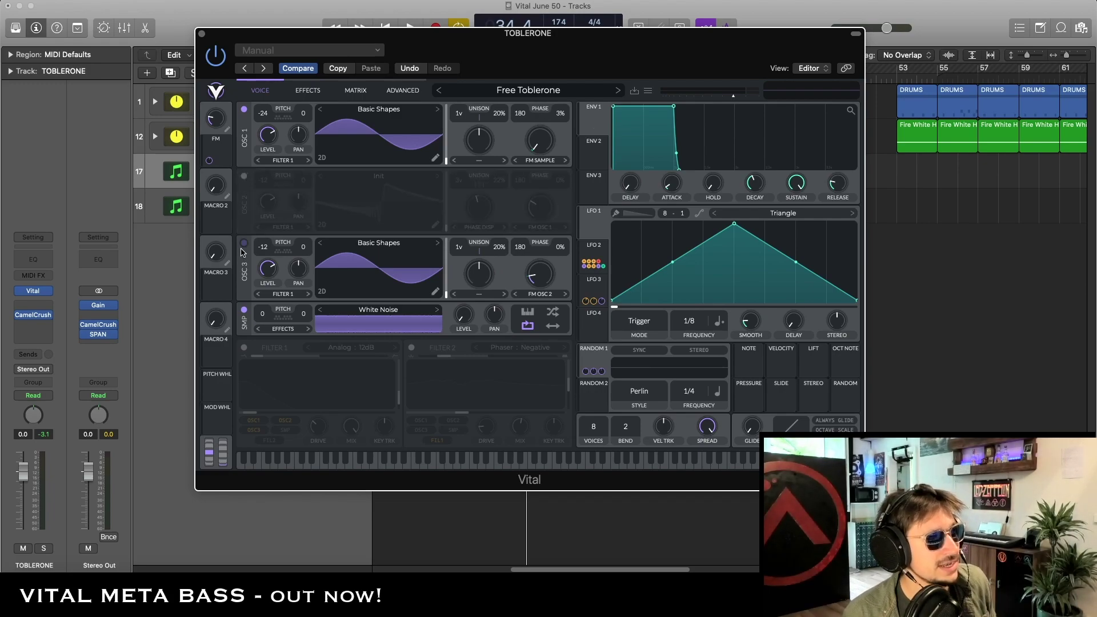
click(244, 243)
key(space)
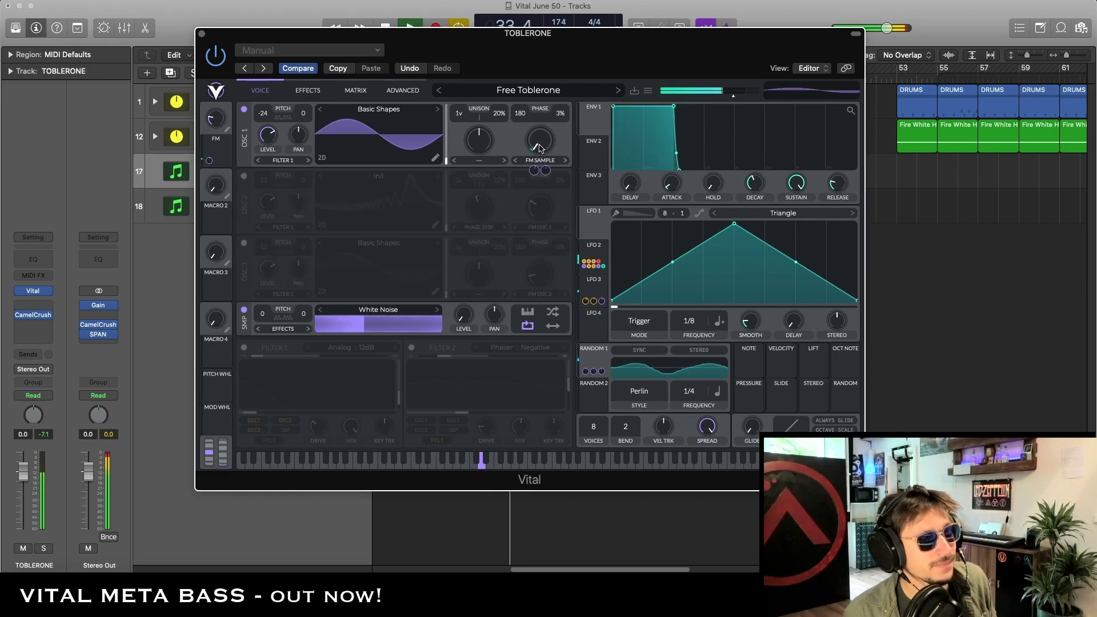
key(space)
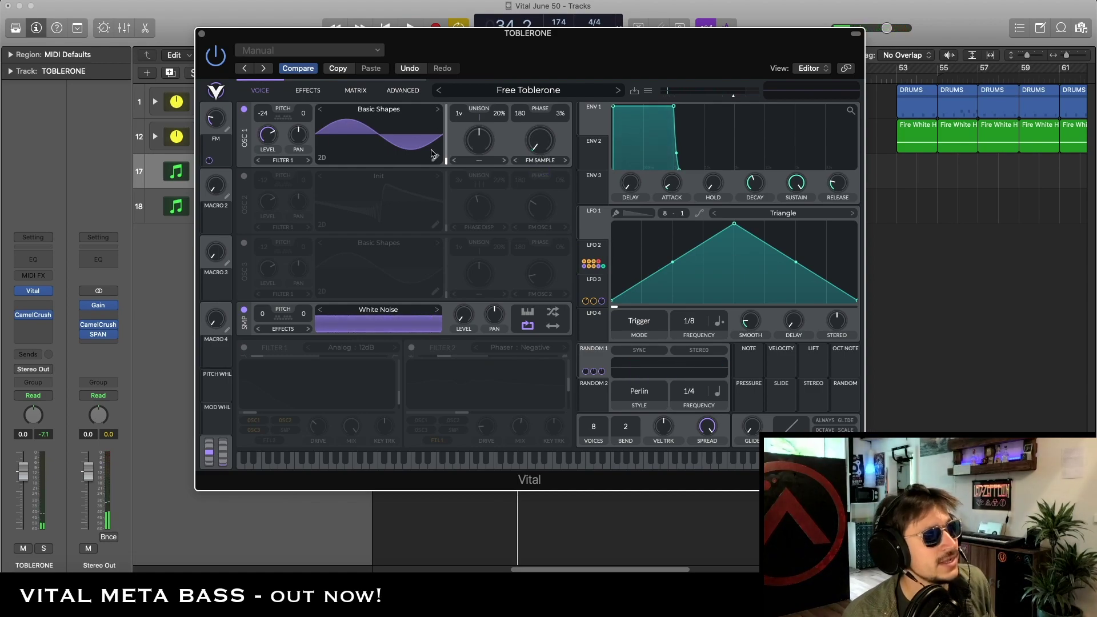
- Raise the FM macro to about 0.703 and audition the stronger noise modulation on oscillator 1
mouse_move(546, 171)
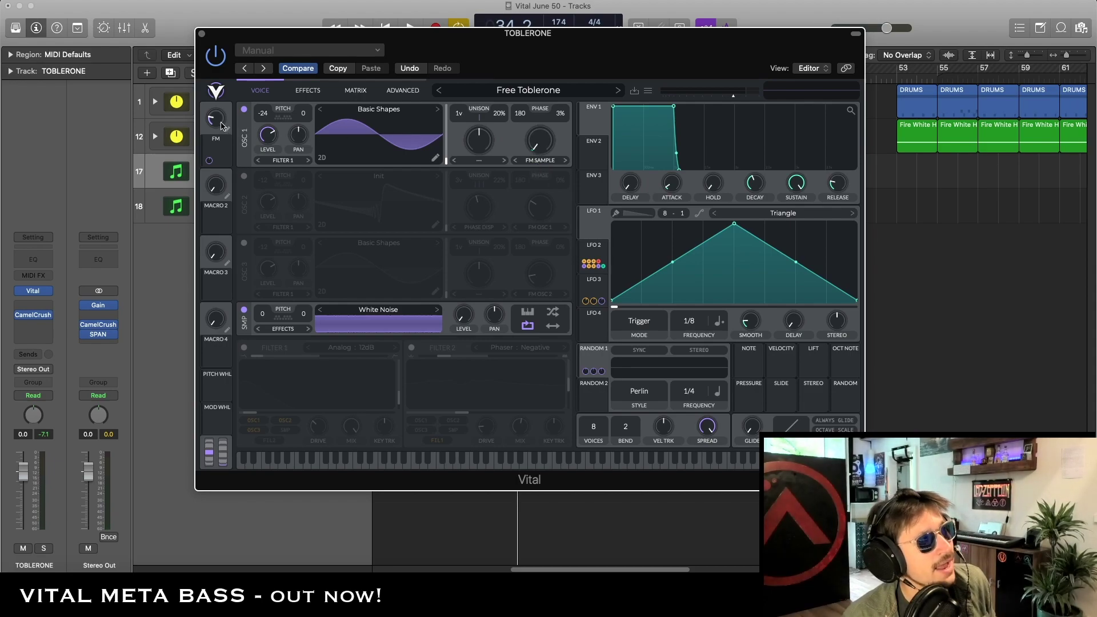
drag(223, 127, 232, 80)
key(space)
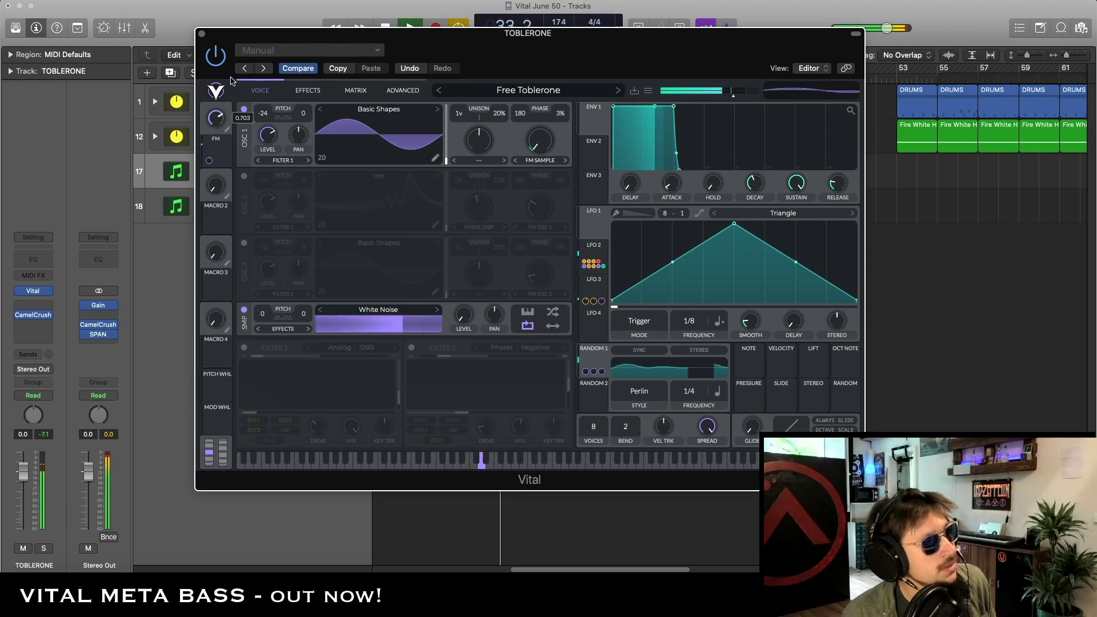
key(space)
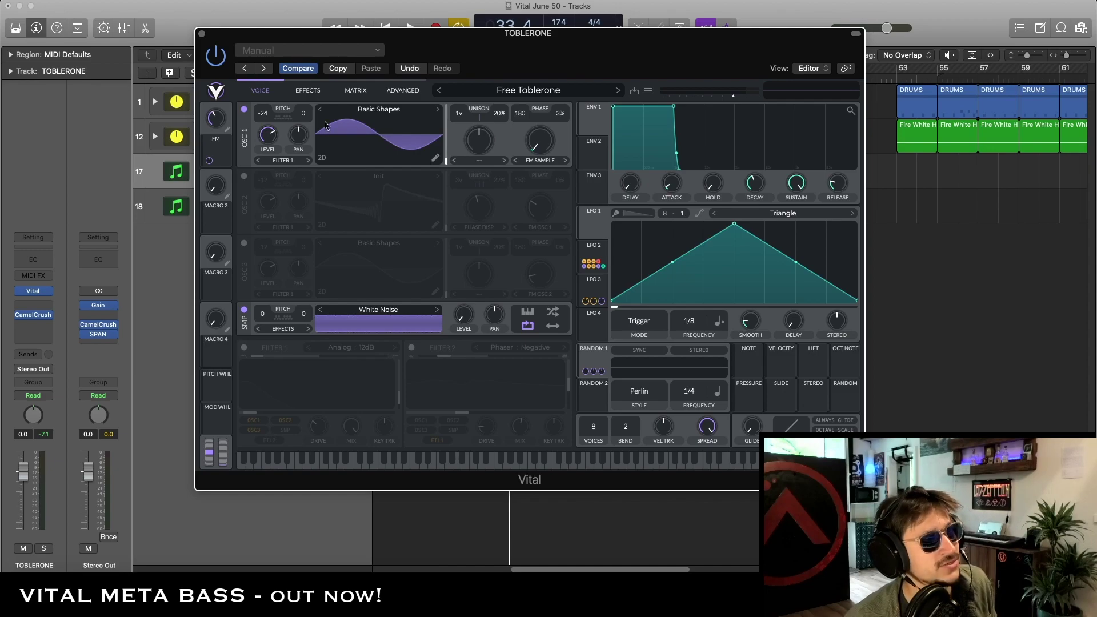
- Lower the FM macro to about 0.214 and play the loop
mouse_move(224, 122)
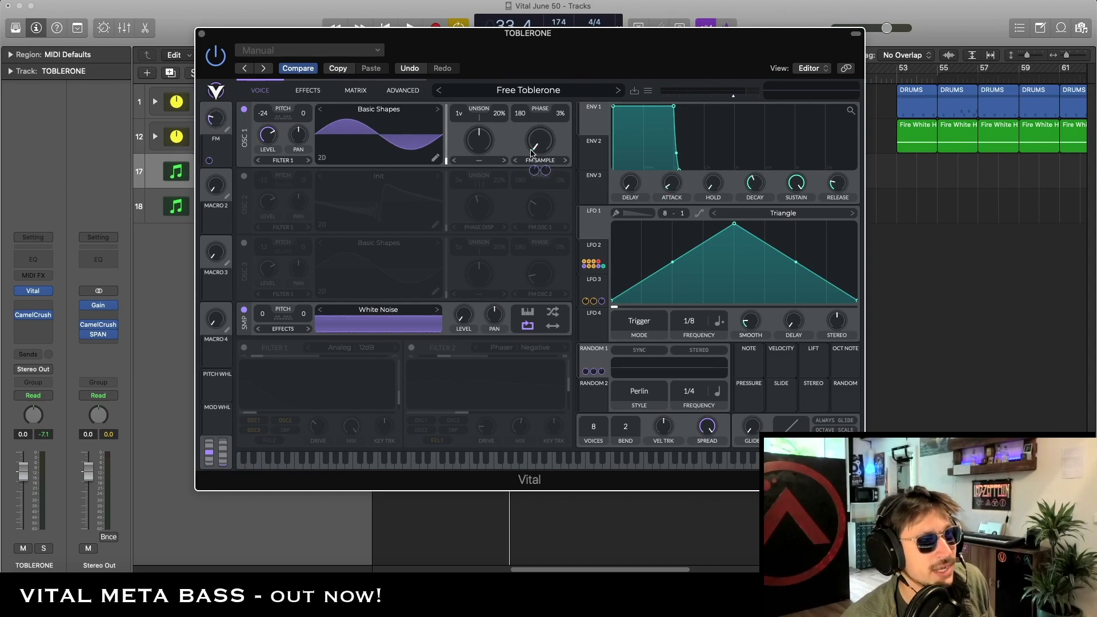
mouse_move(210, 116)
mouse_down()
mouse_move(210, 102)
mouse_move(218, 128)
mouse_up()
key(space)
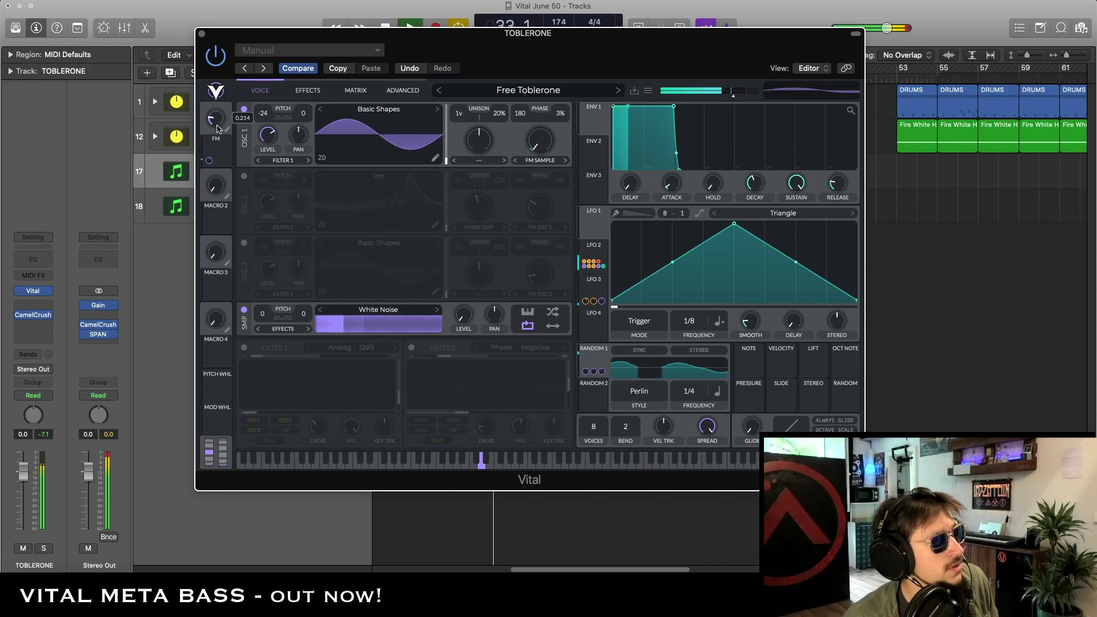
- Check Random 1's modulation, switch oscillators 2 and 3 back on, and play the loop with all three oscillators
key(space)
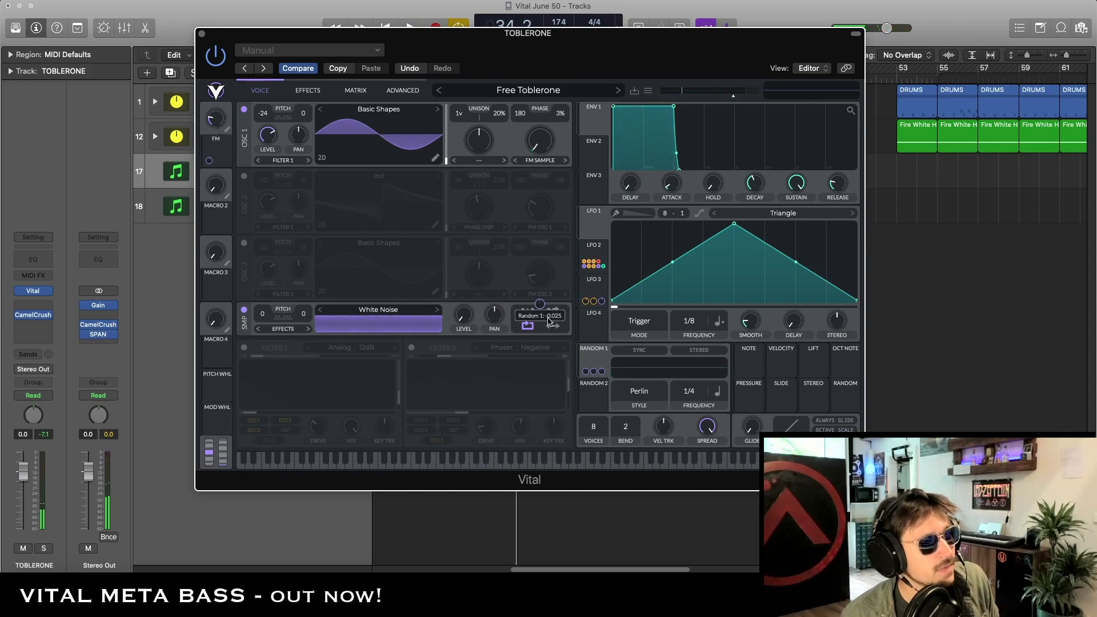
click(592, 358)
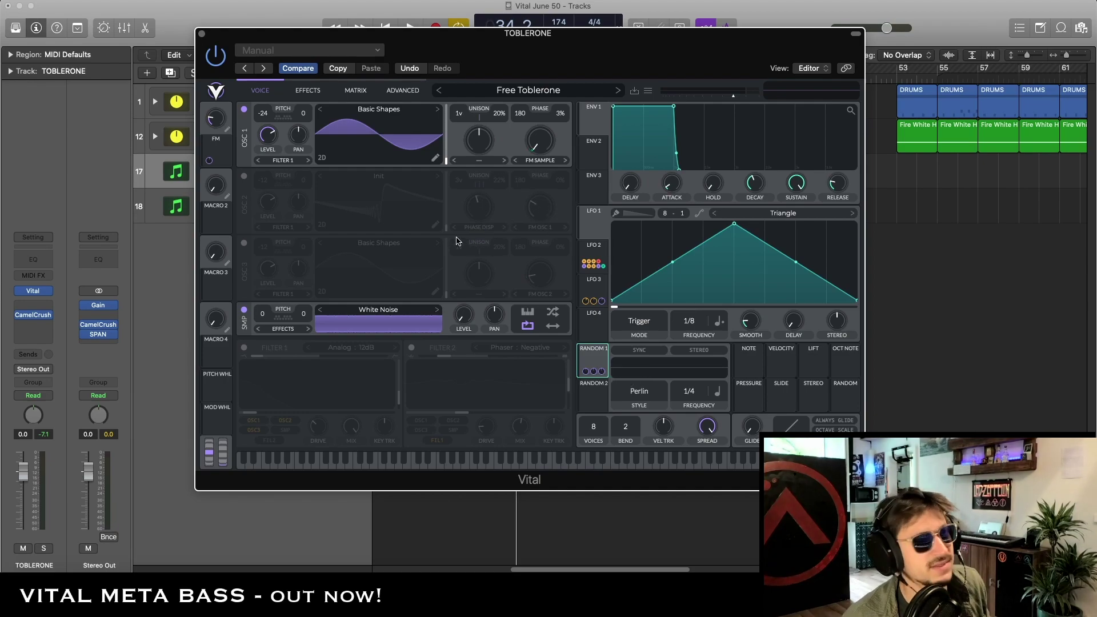
click(244, 176)
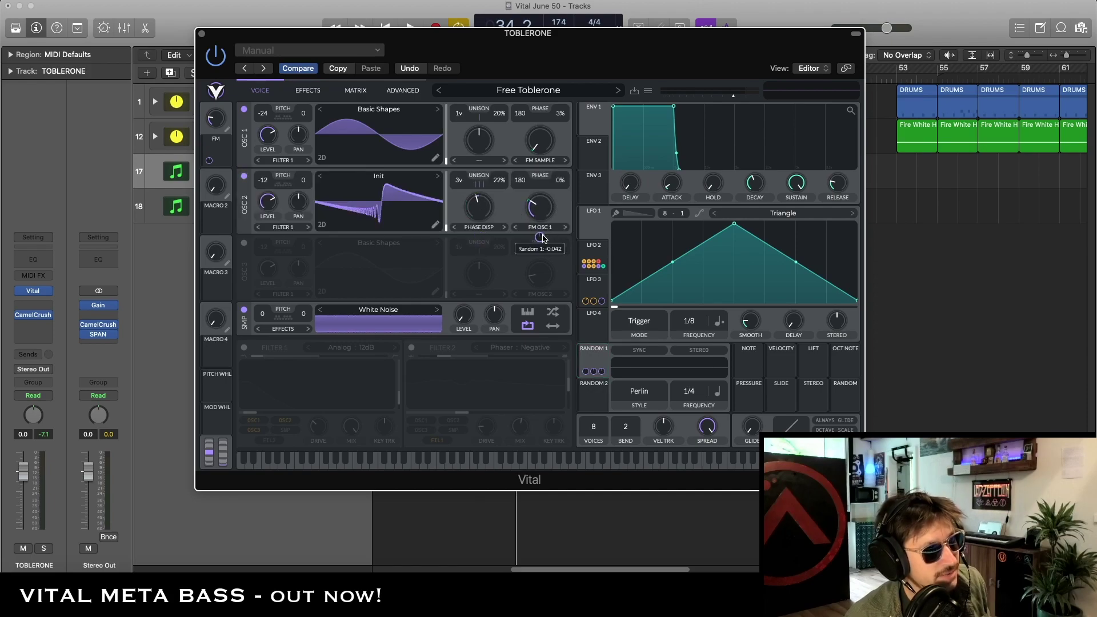
mouse_move(540, 302)
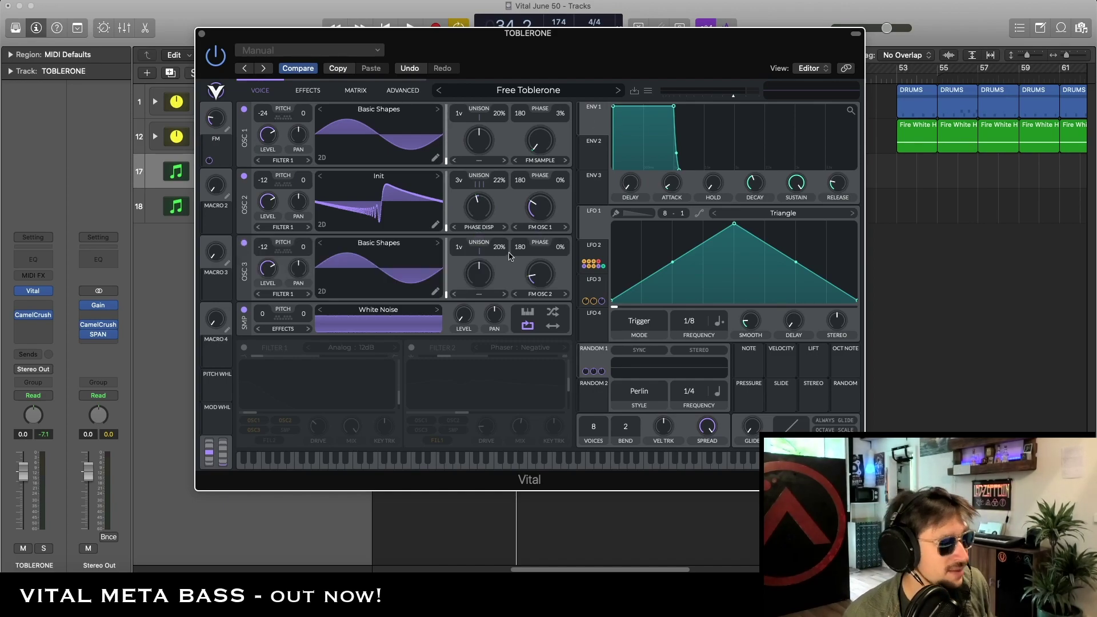
key(space)
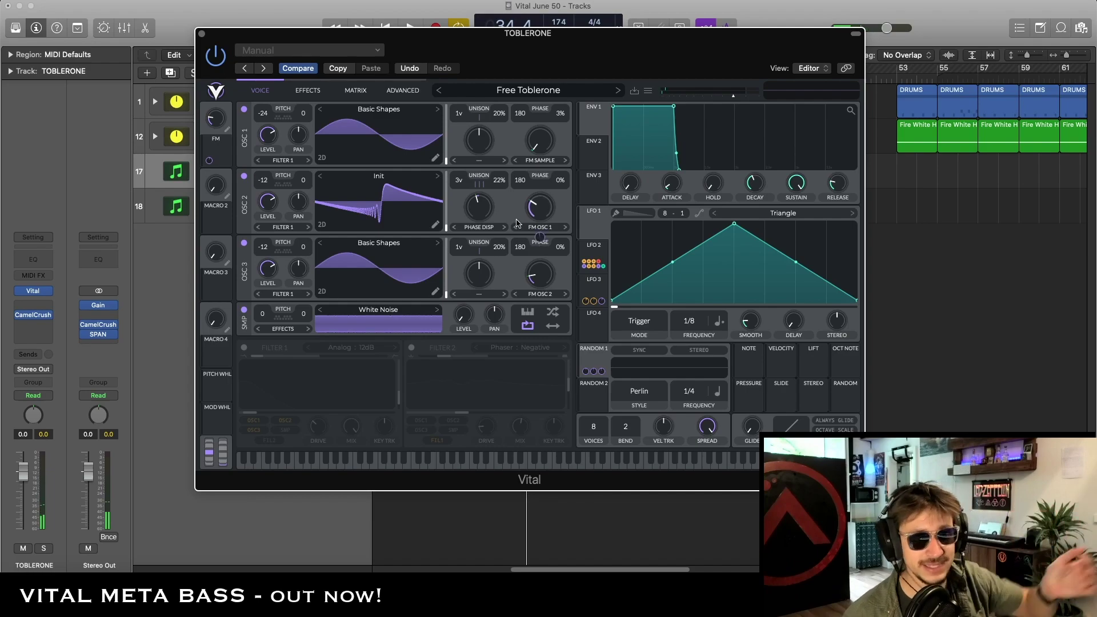
- Enable filter 1 with its Analog 12dB type and play the loop through it
click(244, 348)
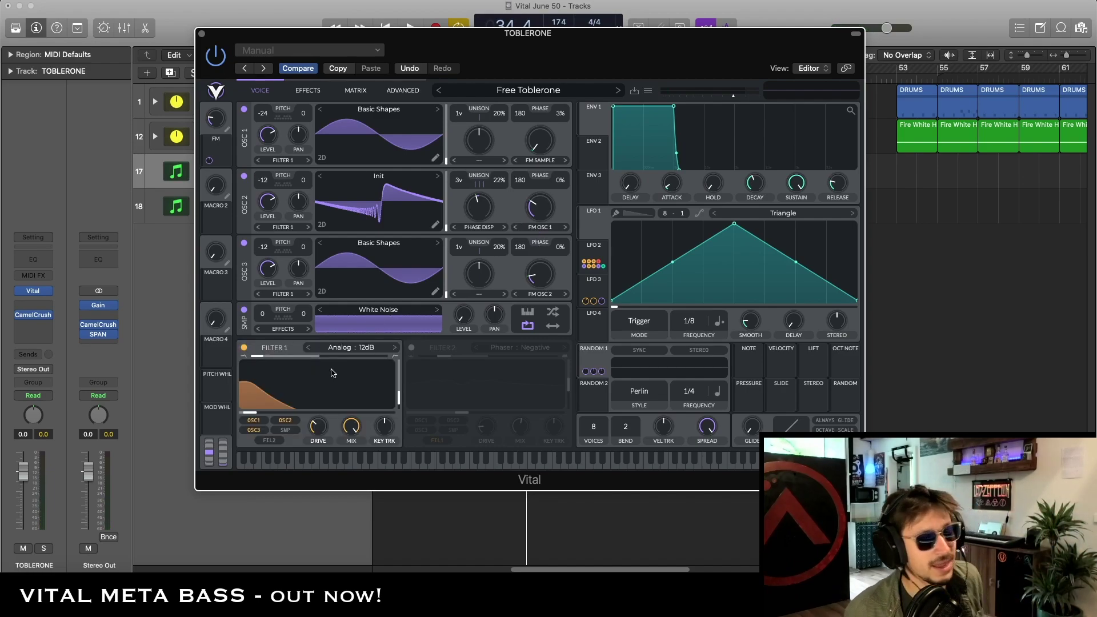
key(space)
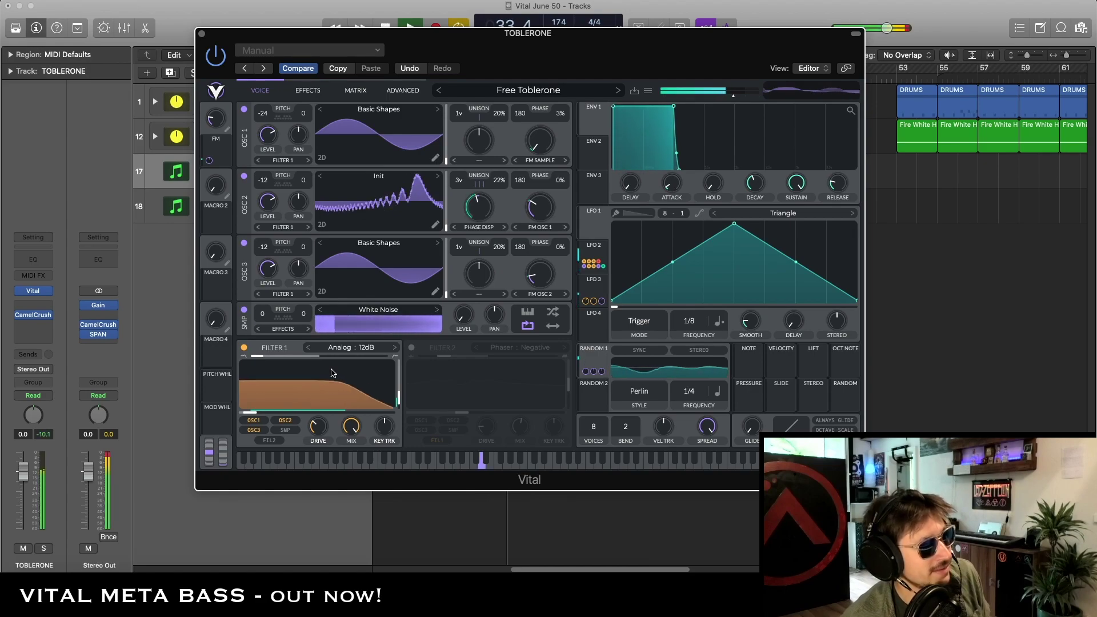
key(space)
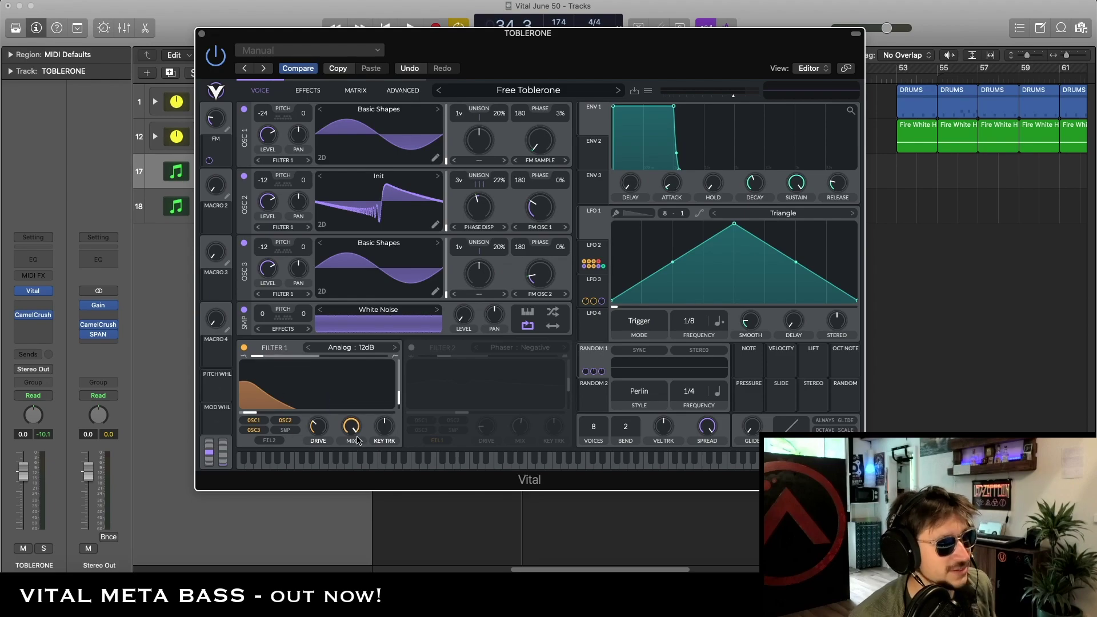
- Play the loop with filter 1's mix lowered to about 76%, and return the mix to about 100%
key(space)
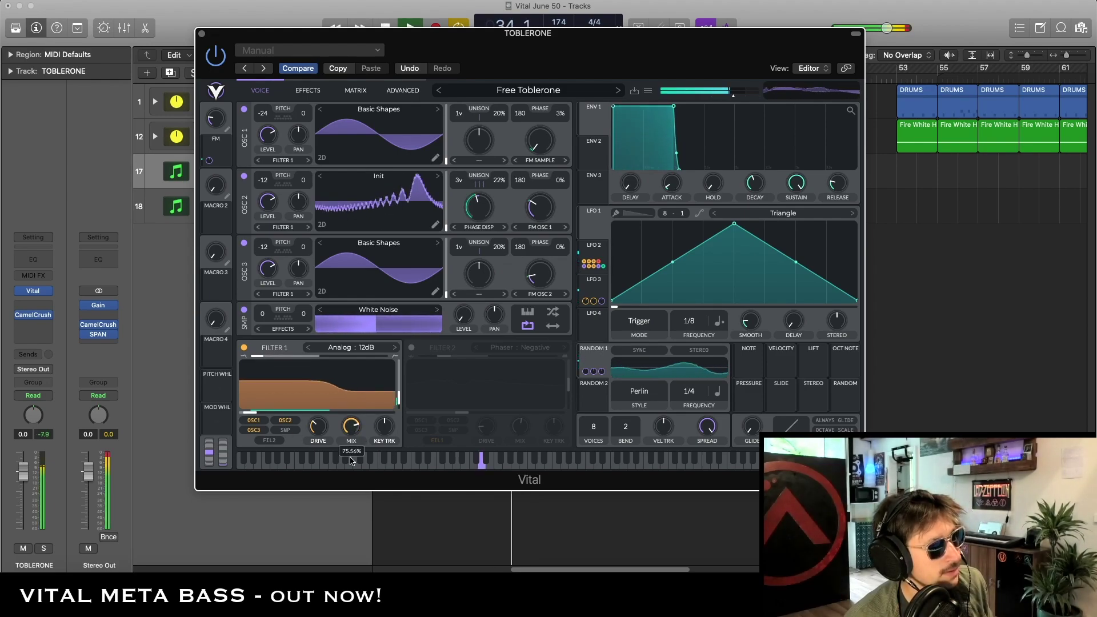
drag(351, 461, 356, 437)
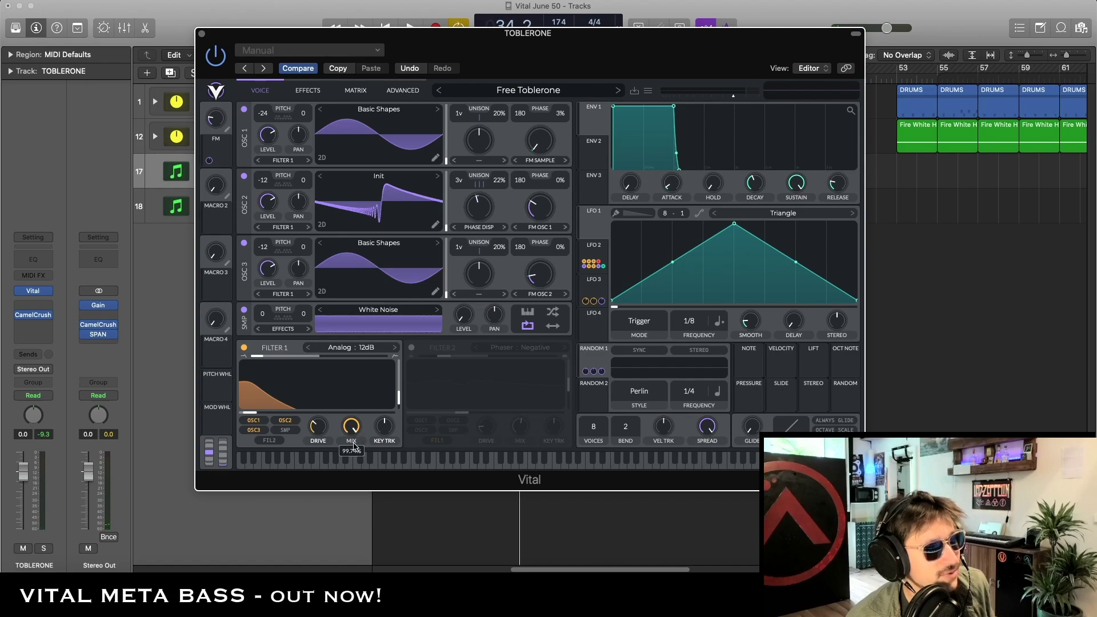
key(space)
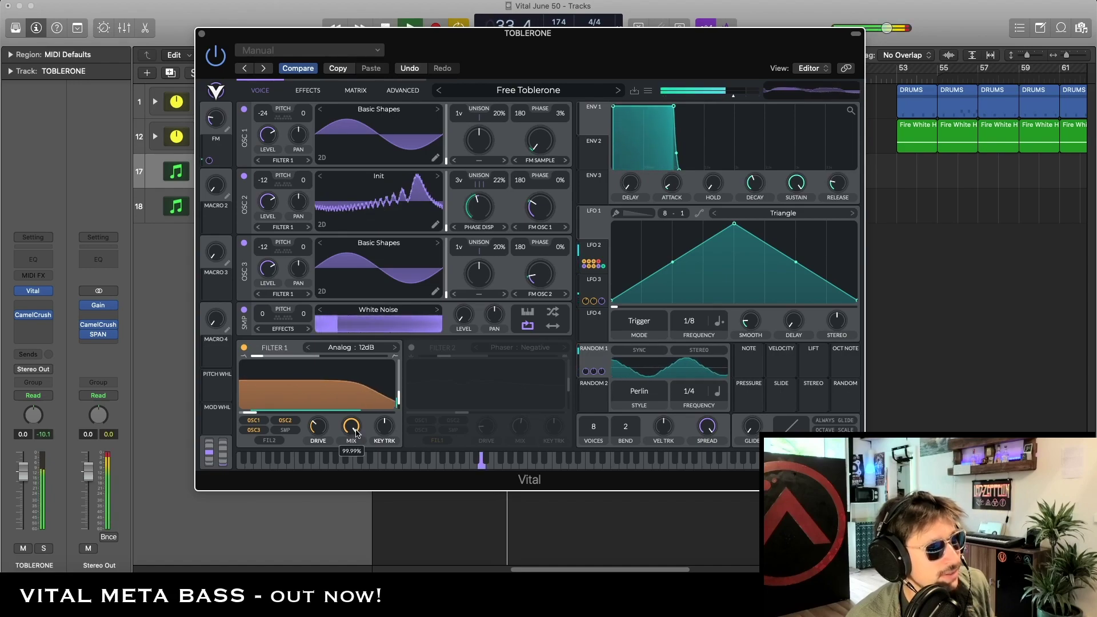
key(space)
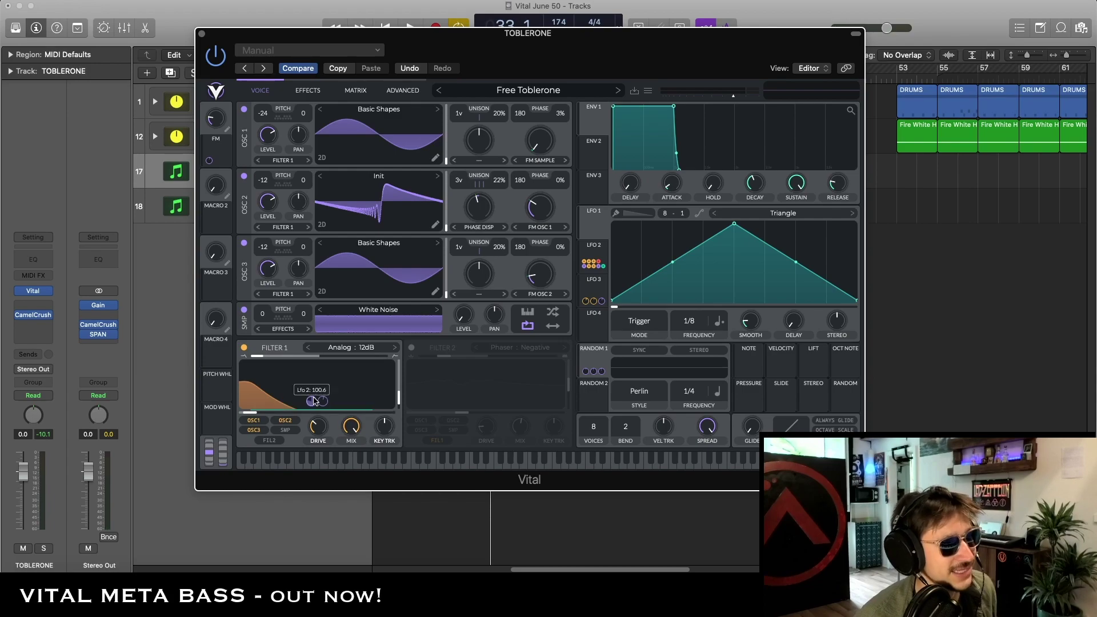
- Show LFO 2's shape and rate, and play the loop to hear it modulate filter 1's cutoff
key(space)
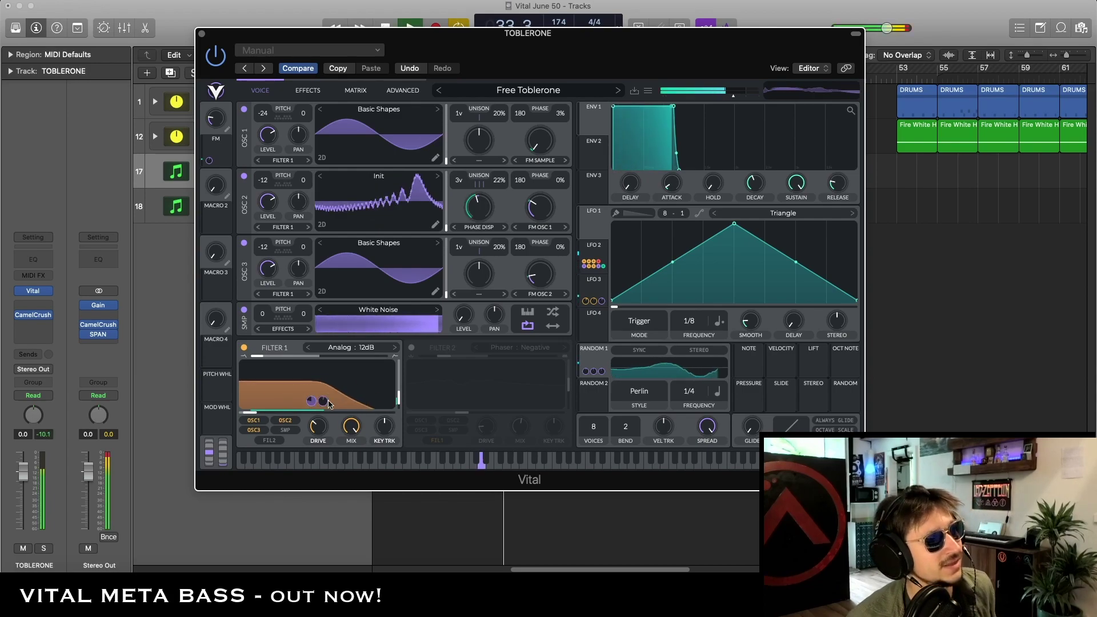
key(space)
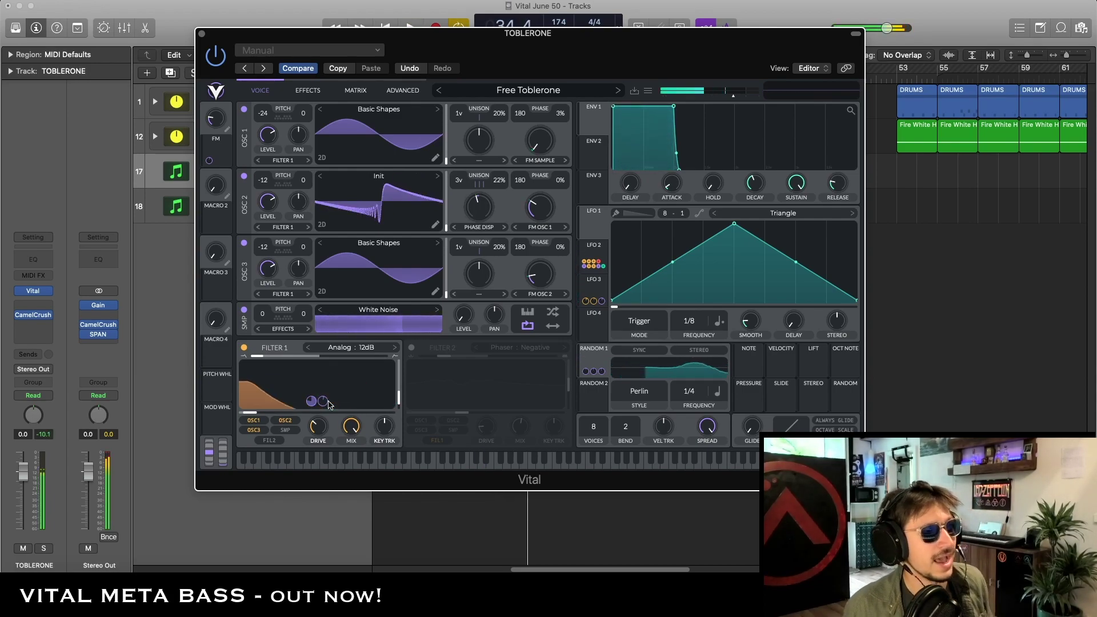
click(594, 251)
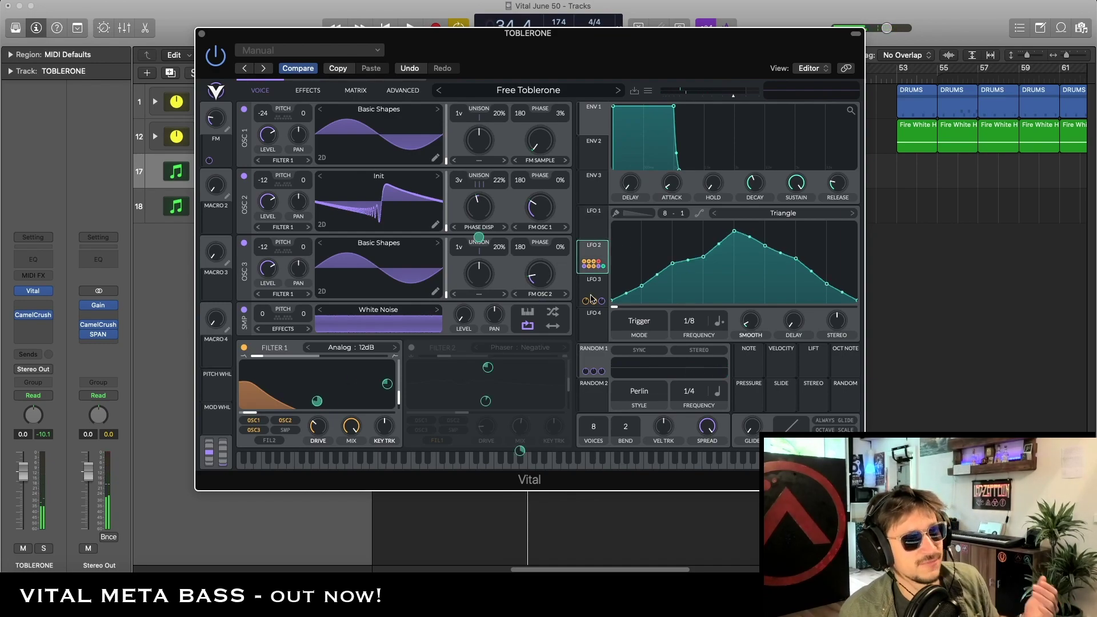
key(space)
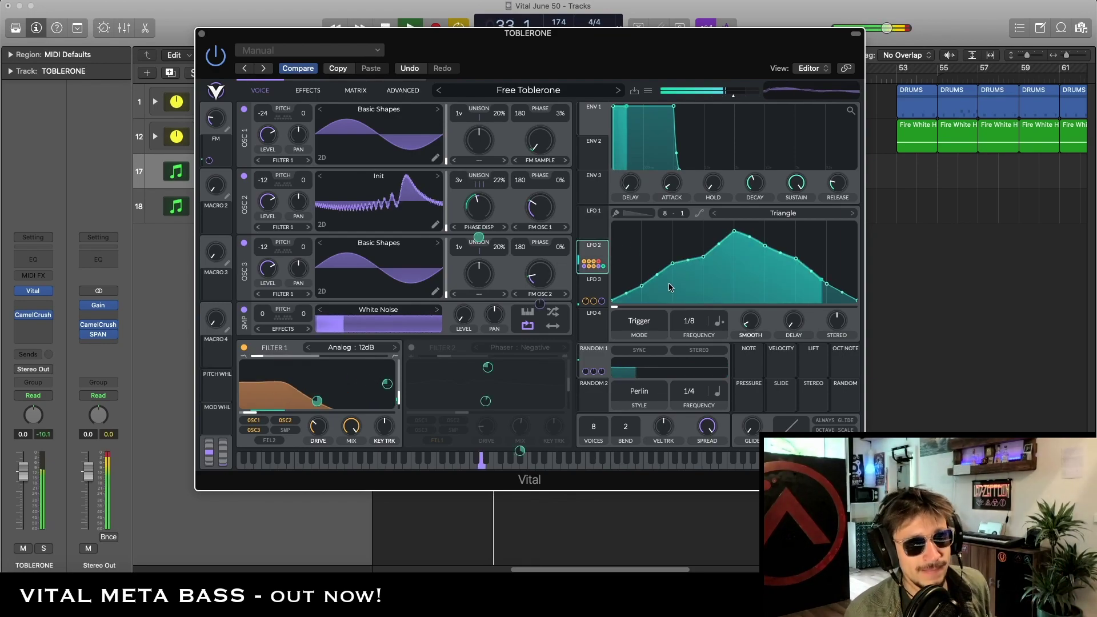
click(705, 339)
click(702, 338)
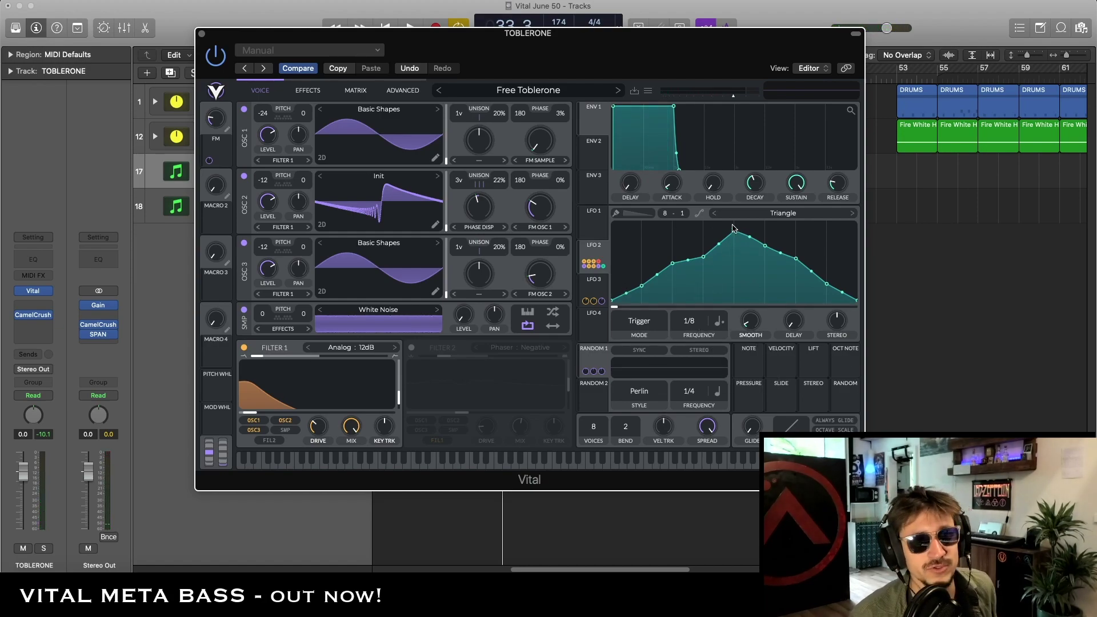
key(space)
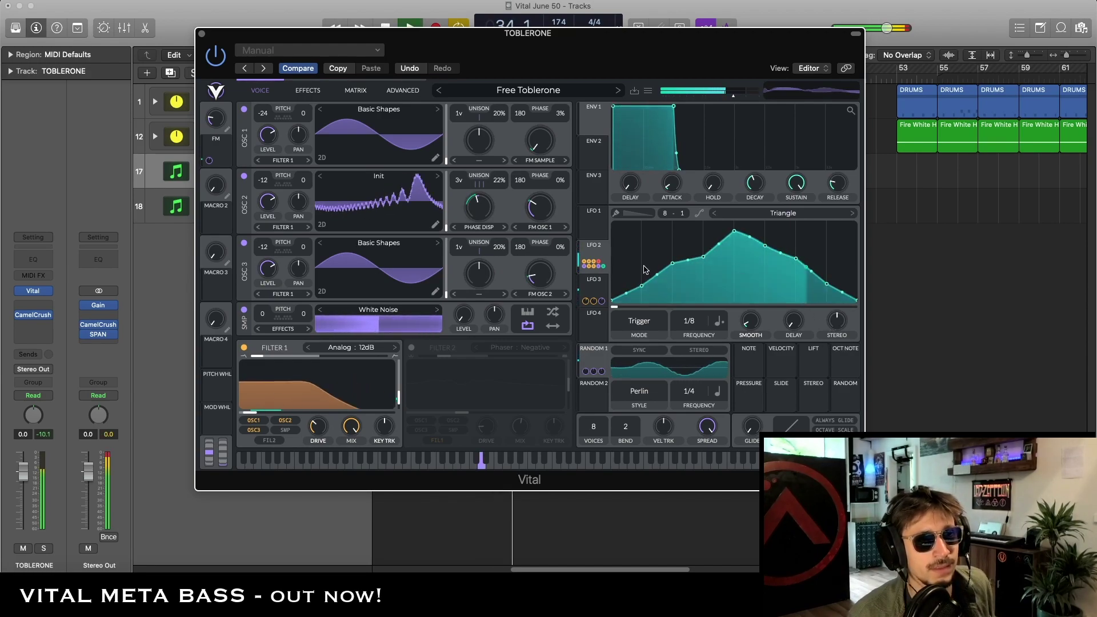
key(space)
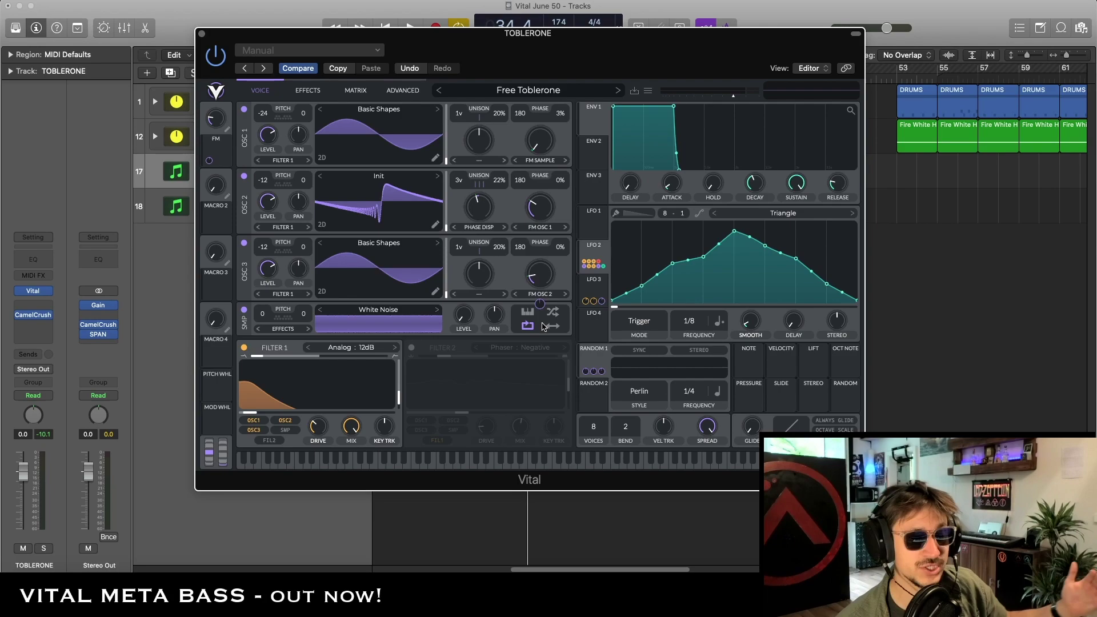
- Enable filter 2 with its Phaser Negative type, show LFO 3, and play the loop through both filters
click(411, 348)
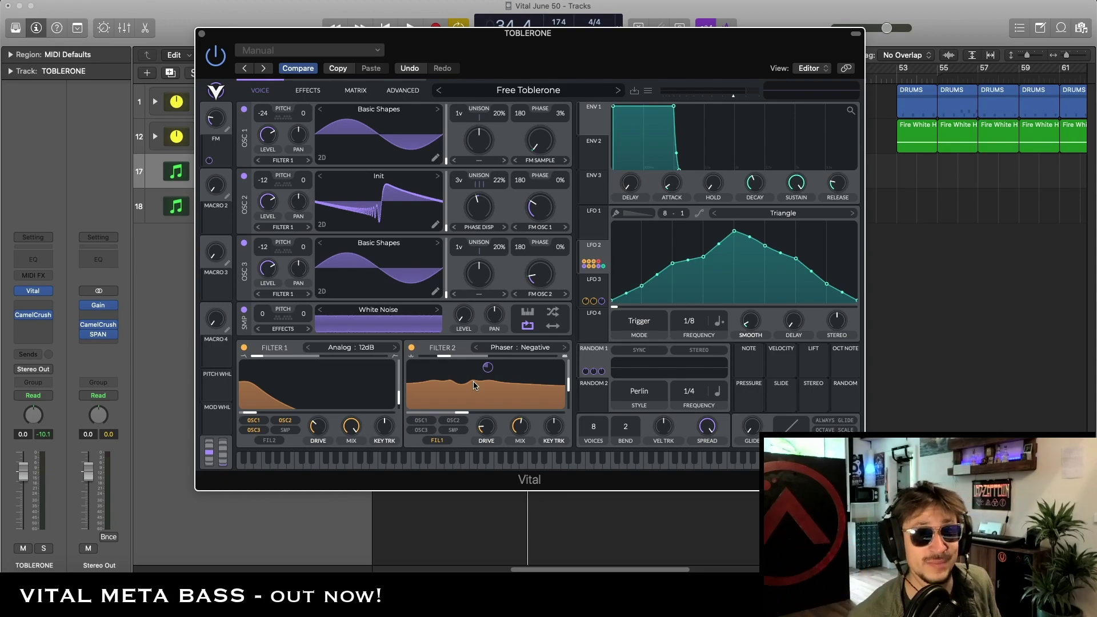
key(space)
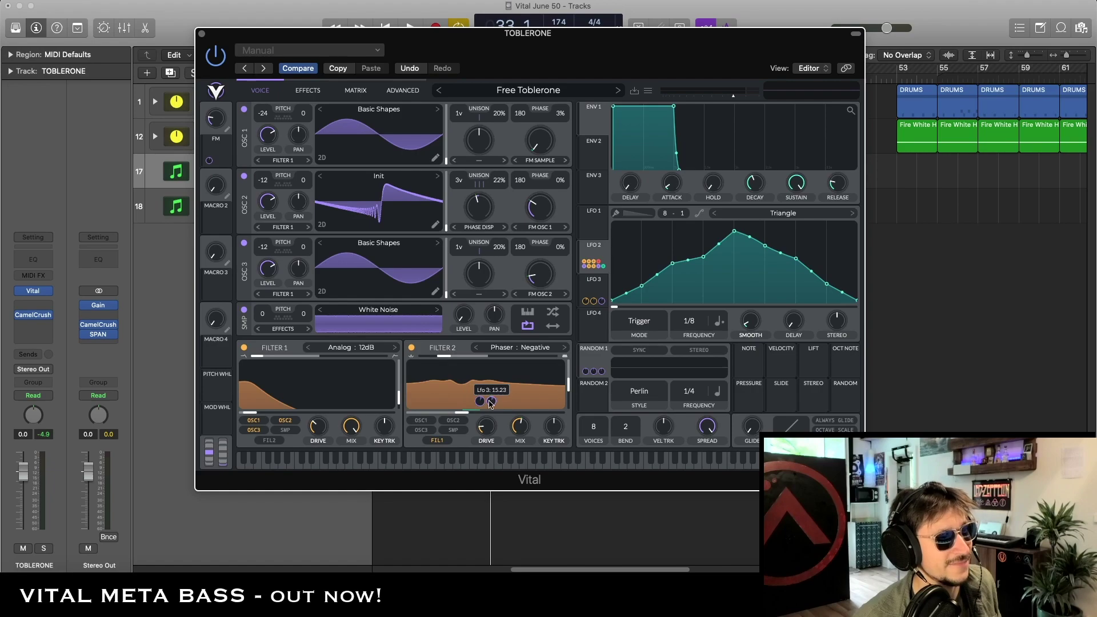
click(595, 283)
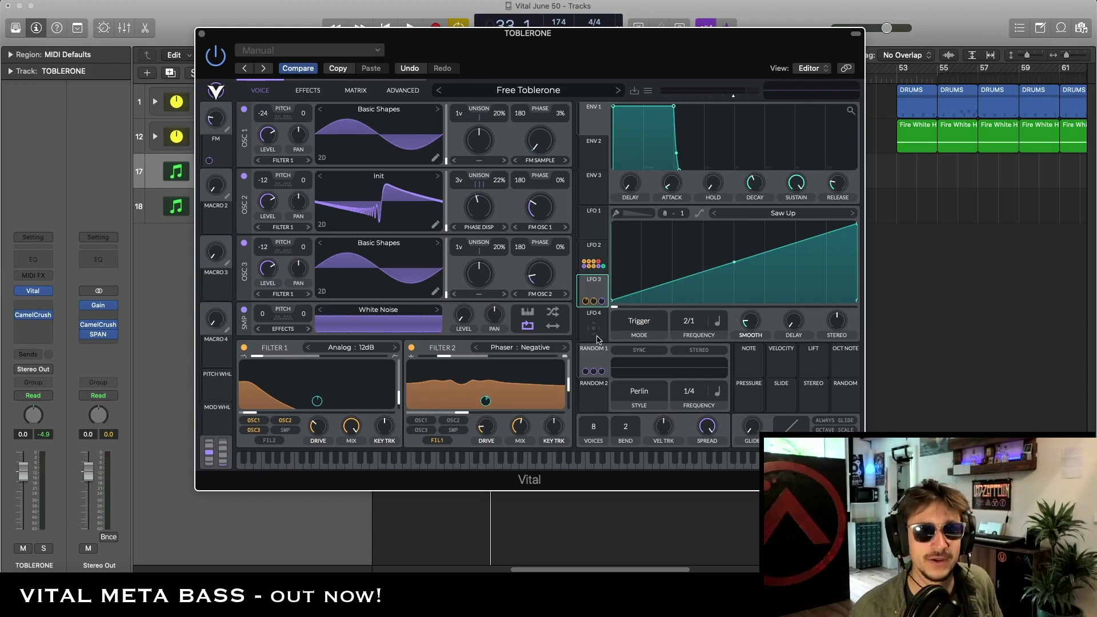
key(space)
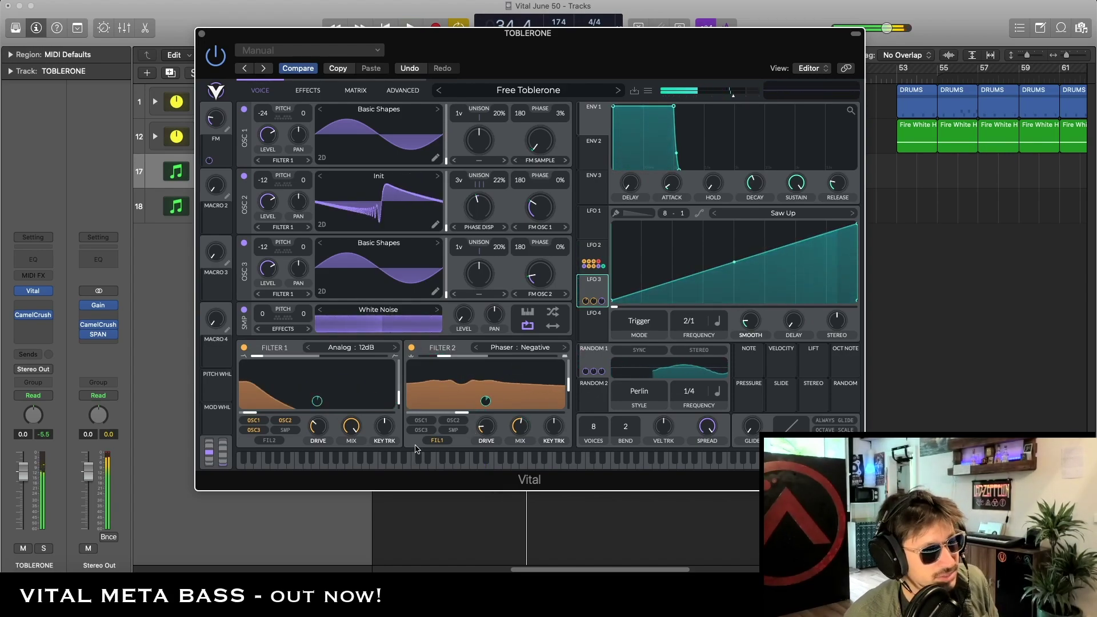
- Inspect LFO 2's modulation amounts on filter 2 and play the loop to hear the phaser movement
mouse_move(495, 428)
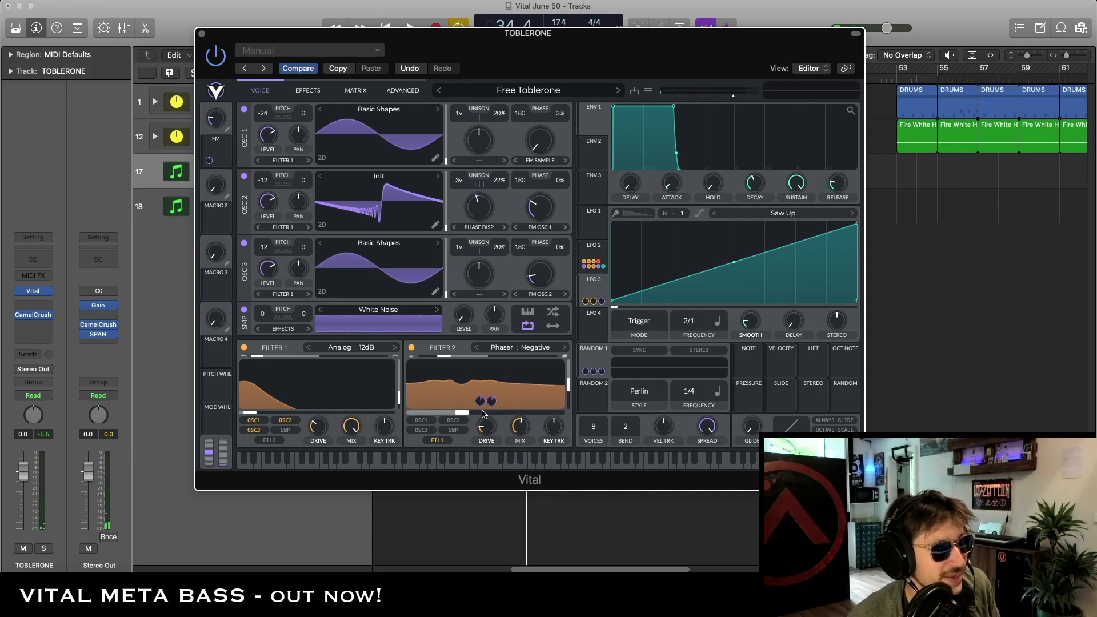
mouse_move(484, 406)
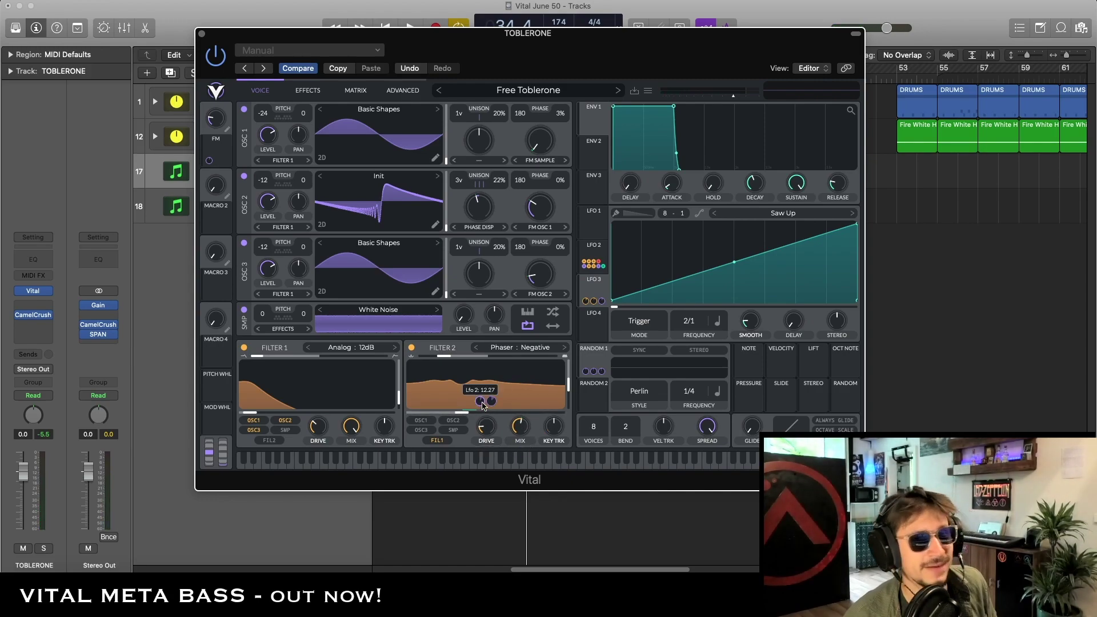
click(593, 255)
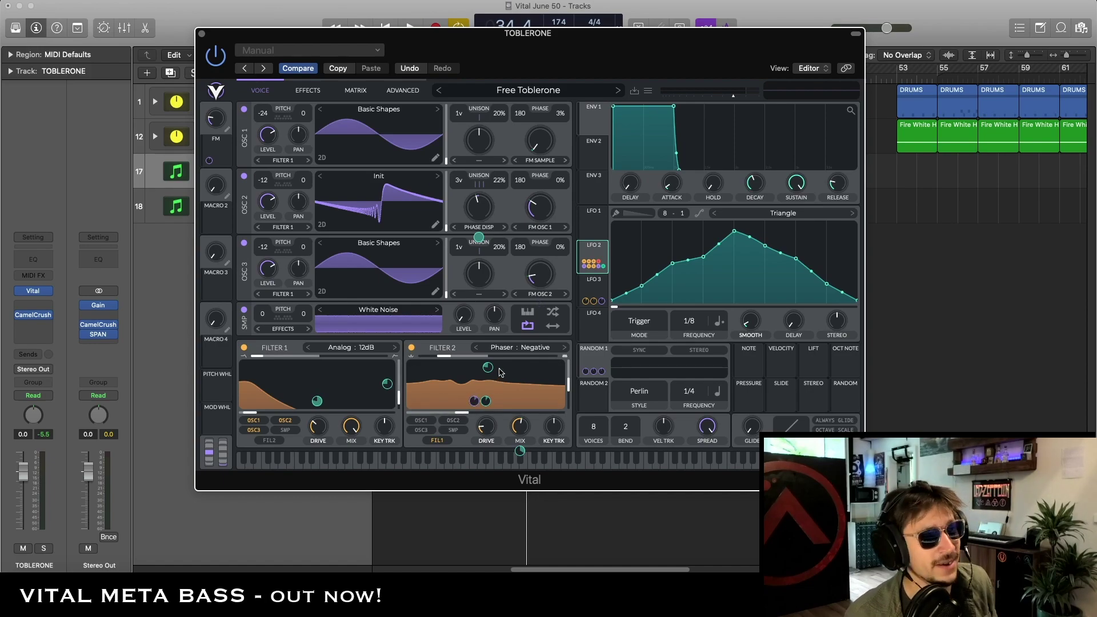
key(space)
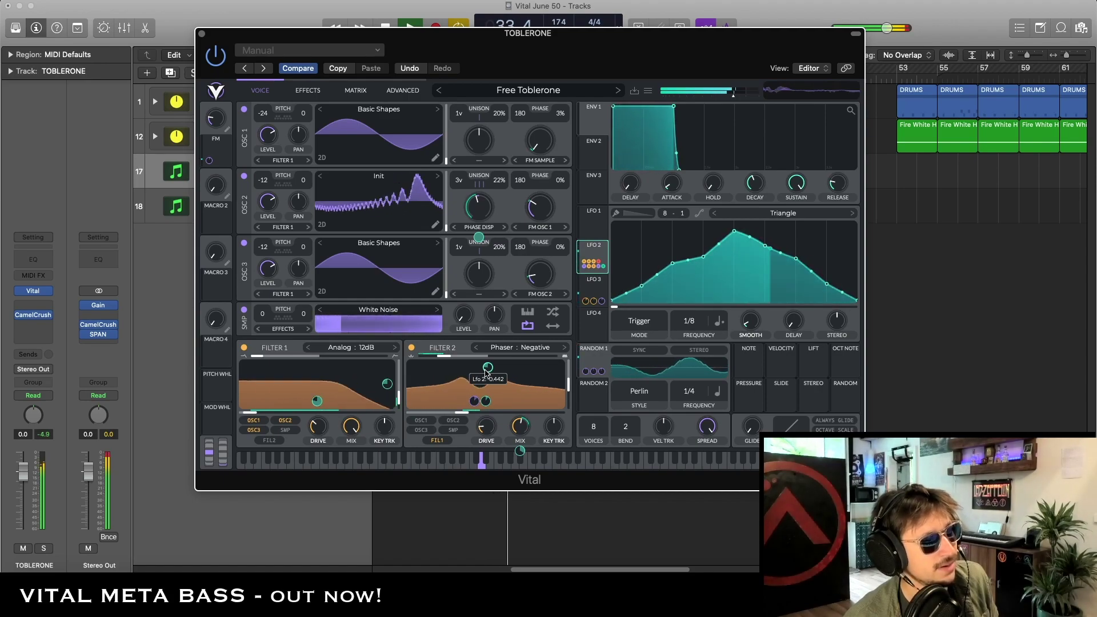
key(space)
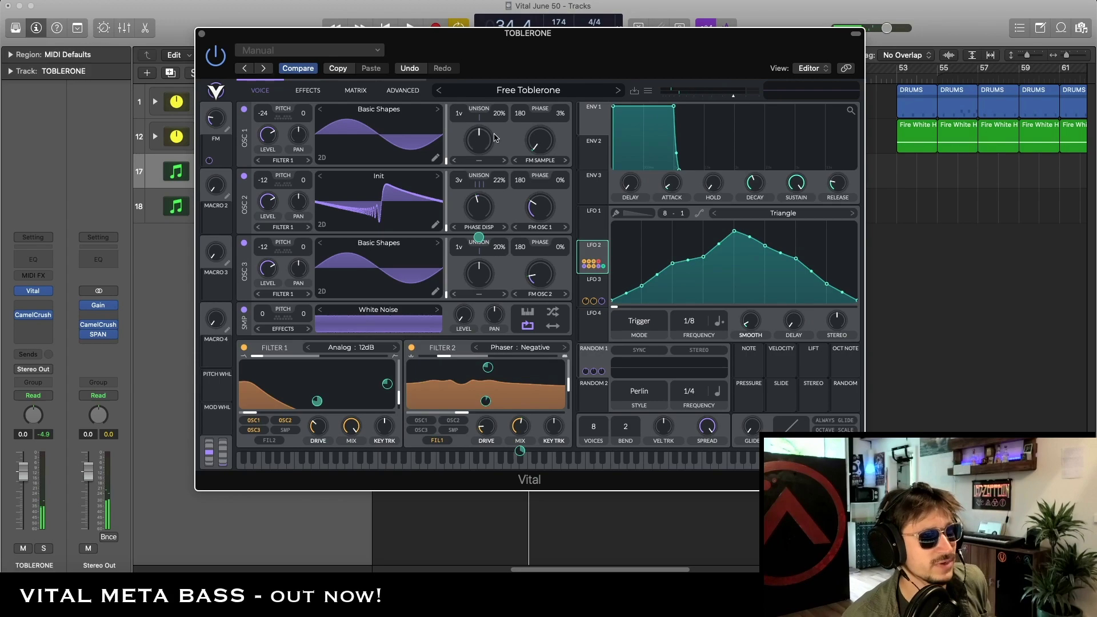
- Enable the chorus in the effects chain and play the loop with it
click(308, 91)
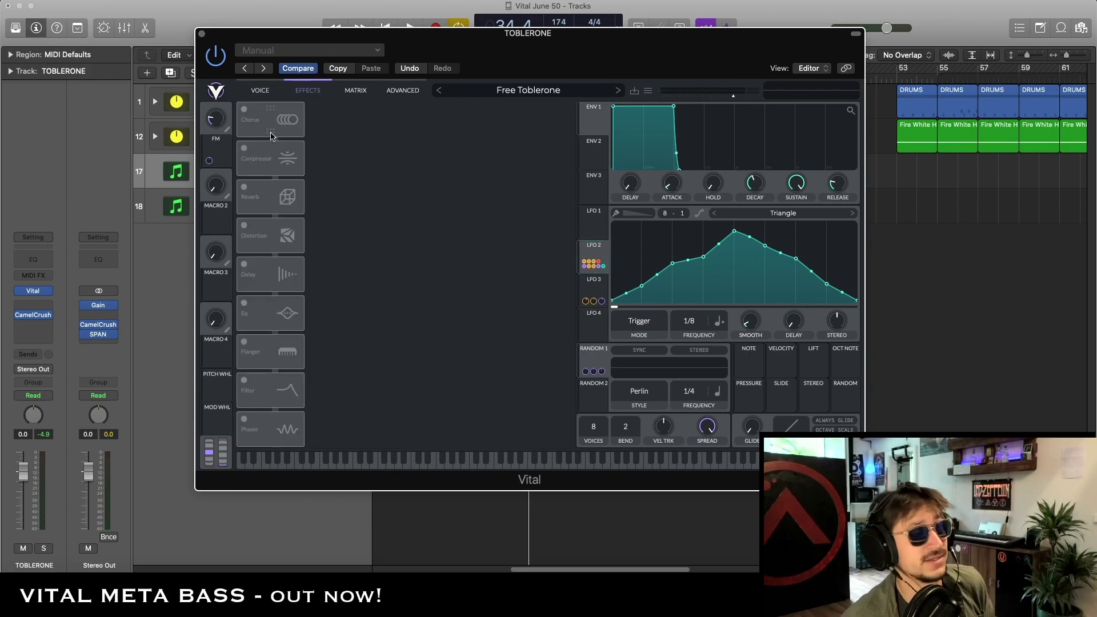
click(242, 110)
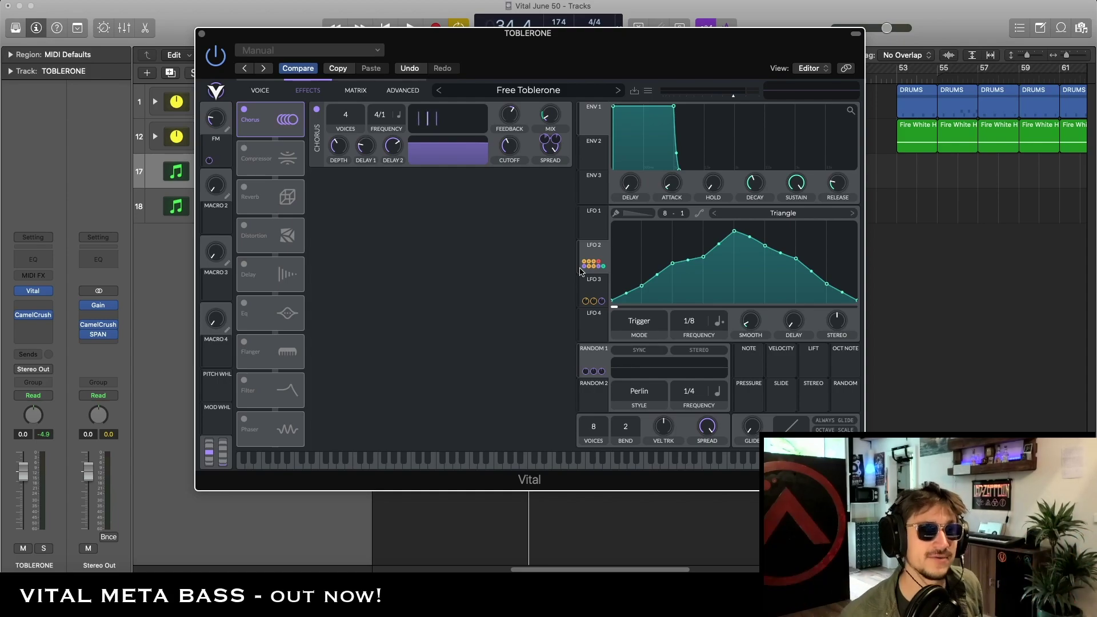
key(space)
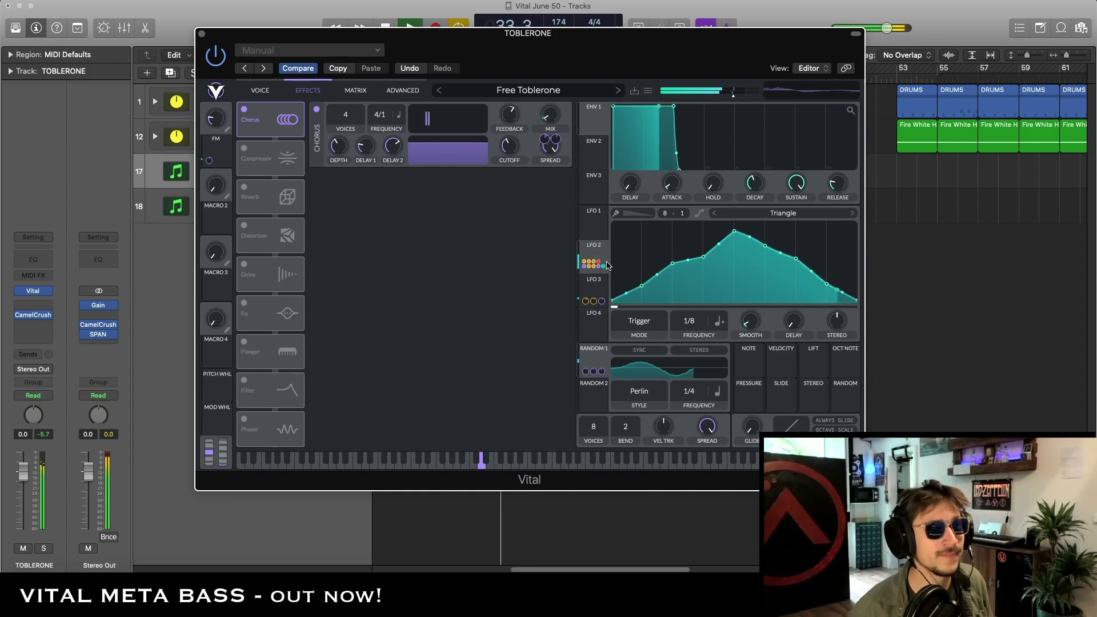
key(space)
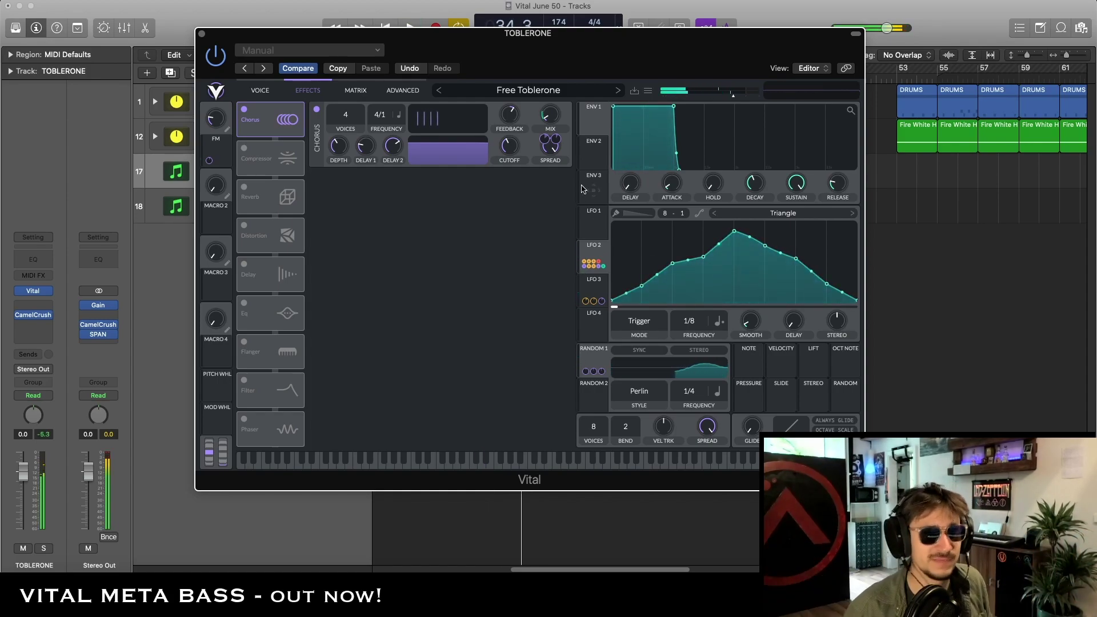
- Enable the Multiband compressor and audition the loop with its mix at about 0.591 and about 0.068
click(245, 148)
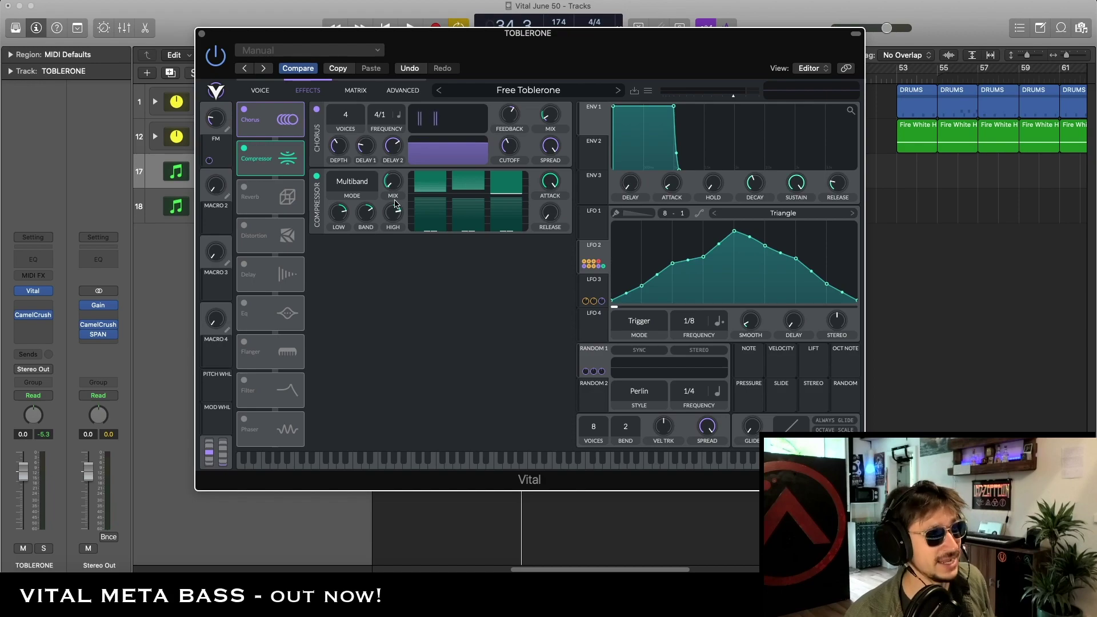
key(space)
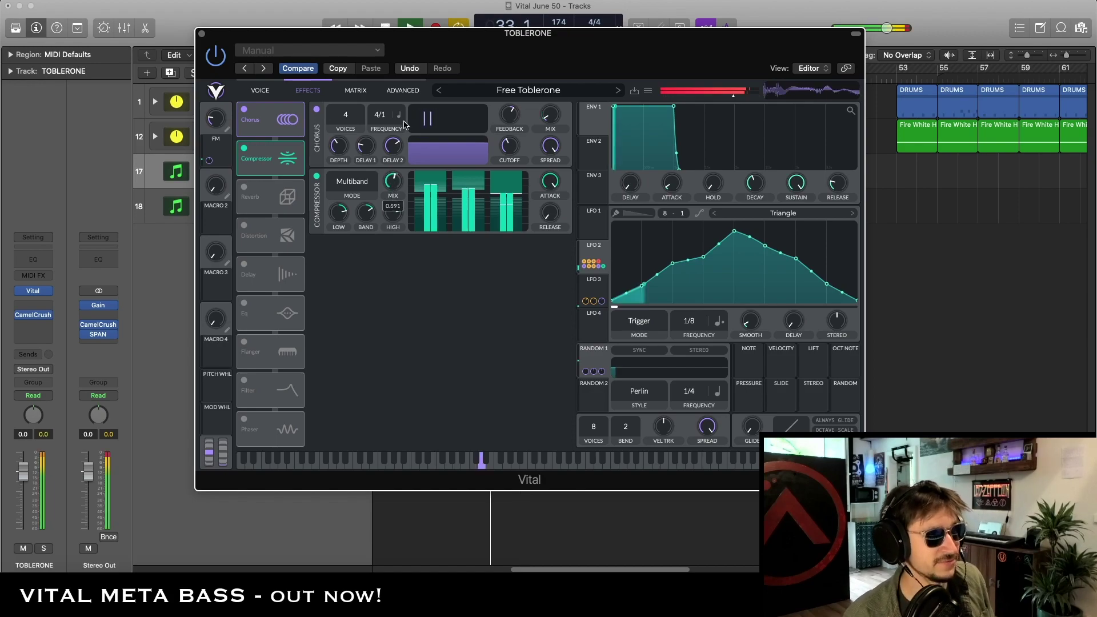
drag(390, 181, 400, 143)
key(space)
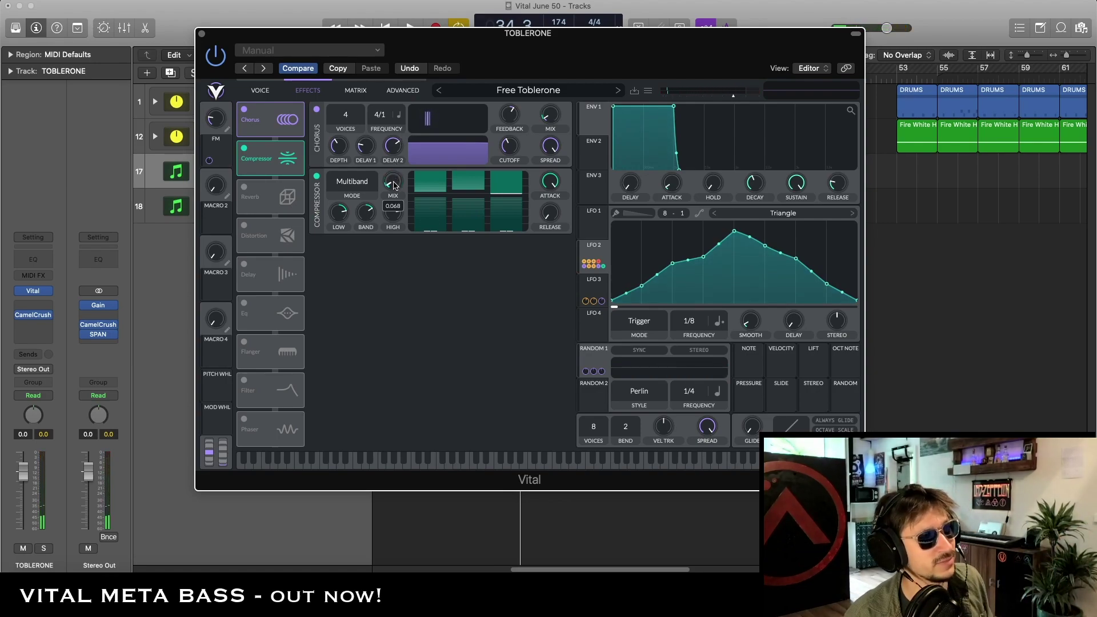
- Lower the Multiband compressor's mix to 0.000 while the loop plays, and compare the sound with the compressor bypassed and re-enabled
key(space)
drag(393, 185, 393, 190)
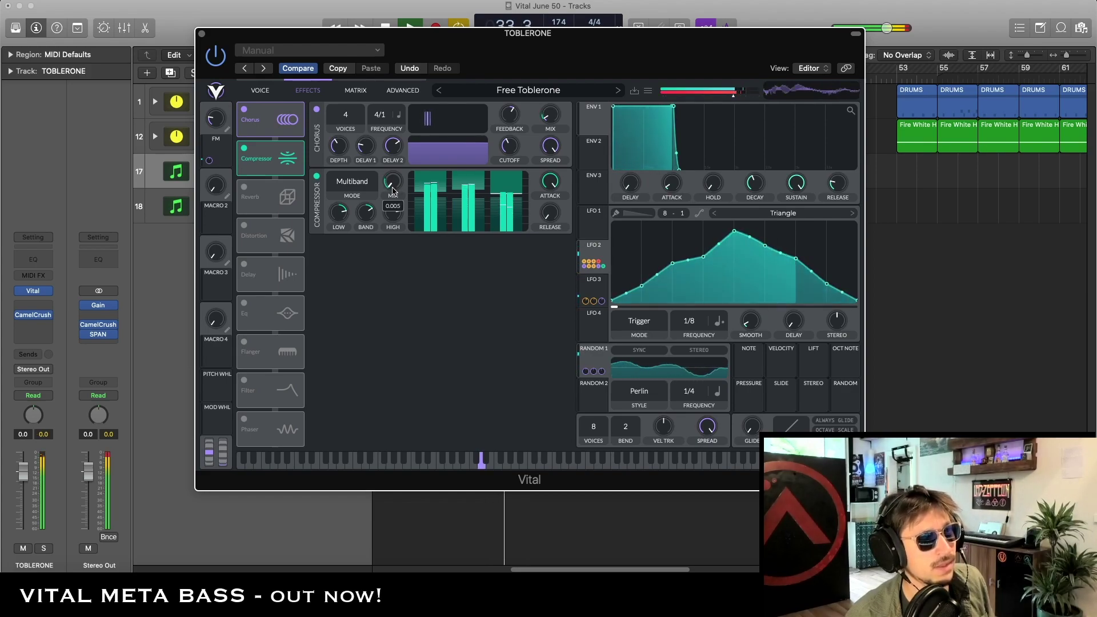
click(317, 176)
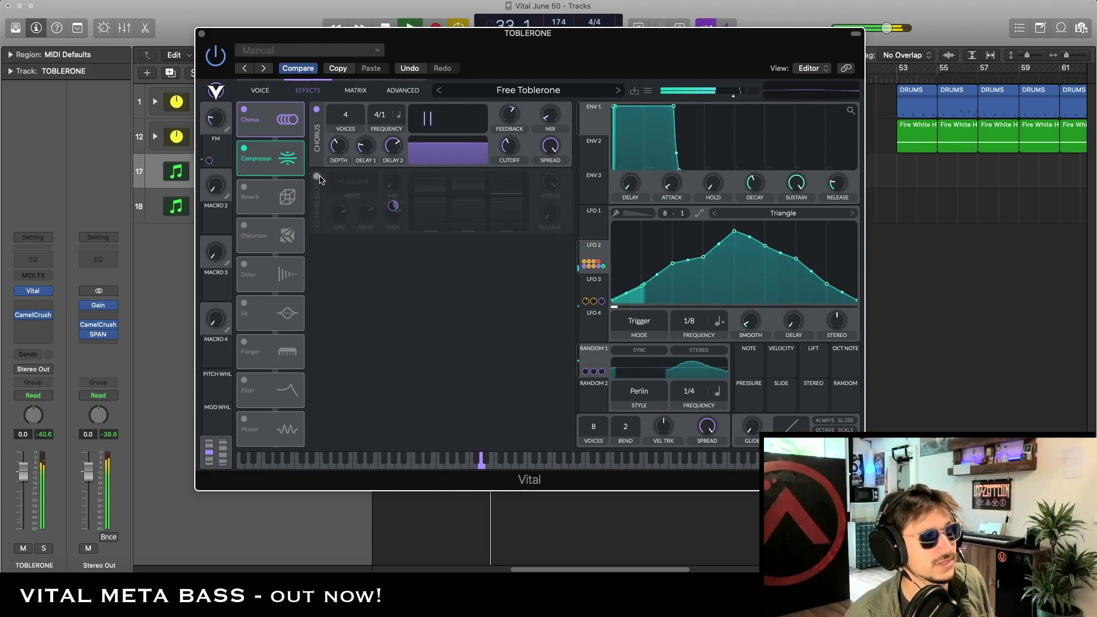
click(318, 176)
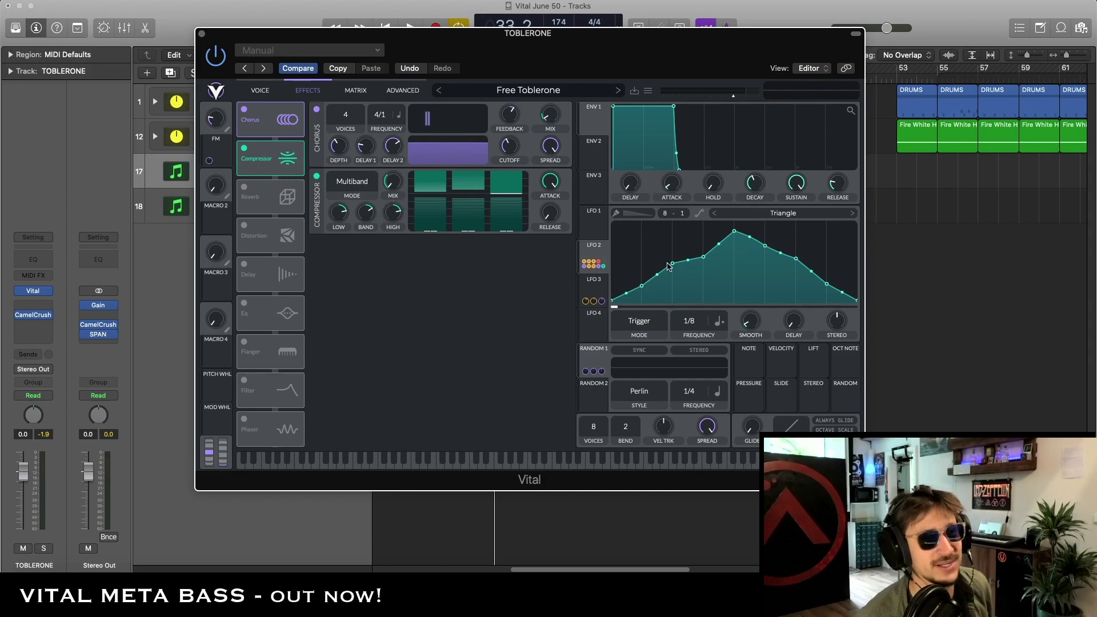
mouse_move(400, 184)
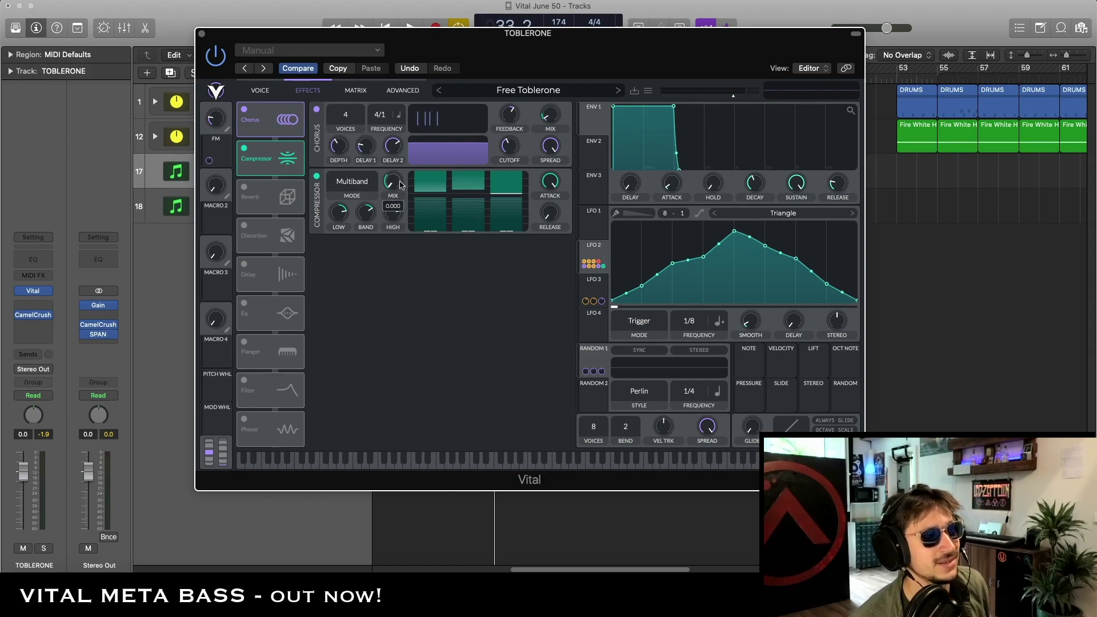
drag(400, 184, 390, 188)
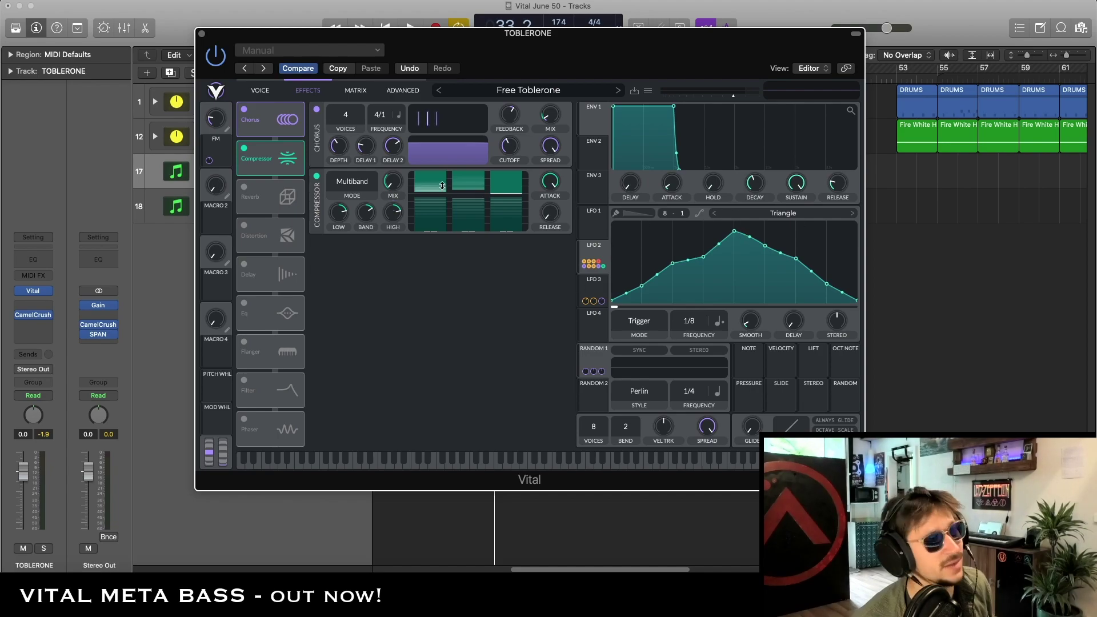
key(space)
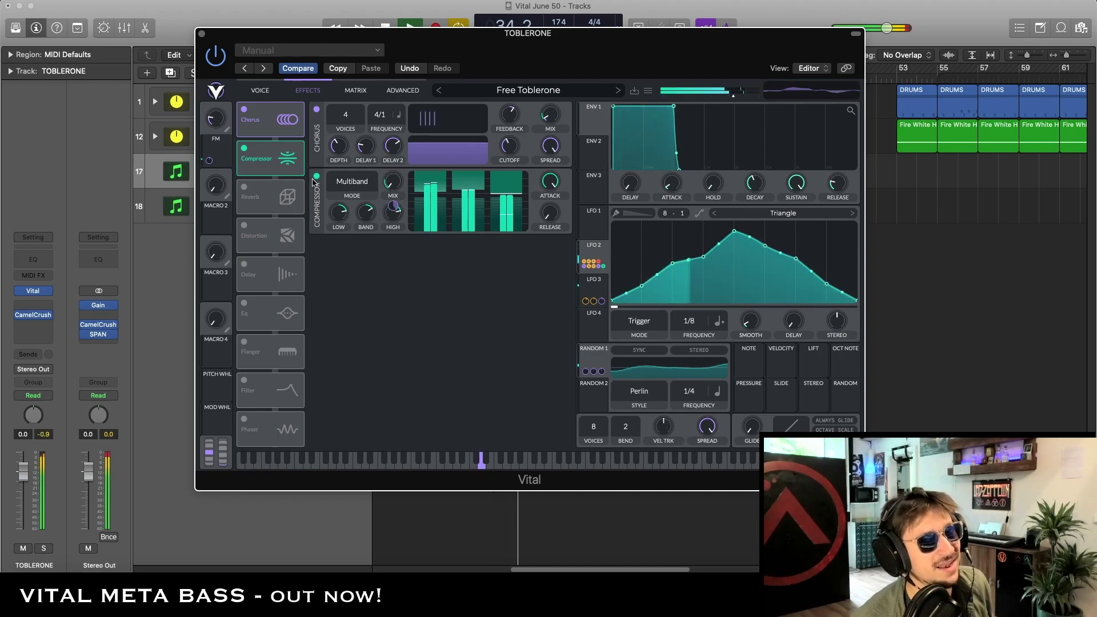
key(space)
- Enable the reverb and the Soft Clip distortion, inspect LFO 2's modulation of the drive, and play the loop with both effects
click(244, 188)
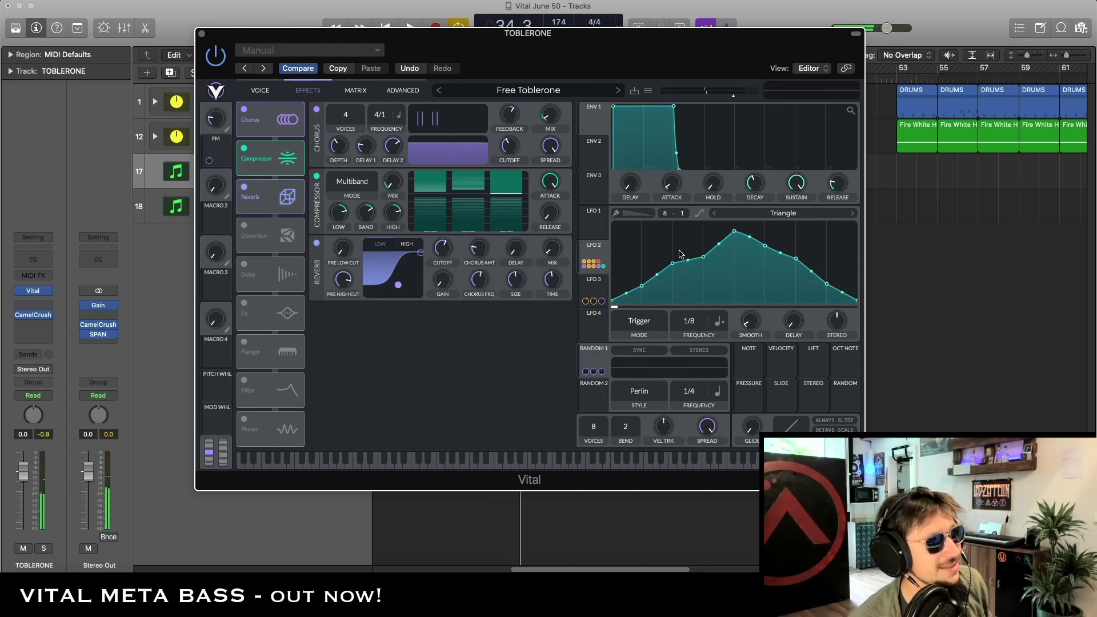
mouse_move(557, 257)
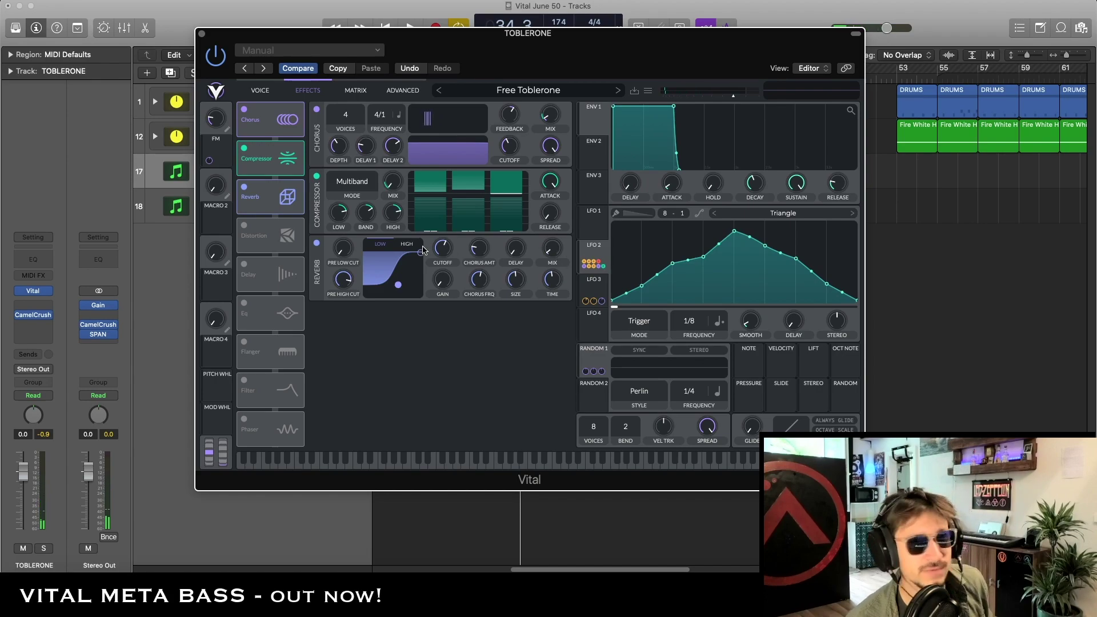
click(246, 224)
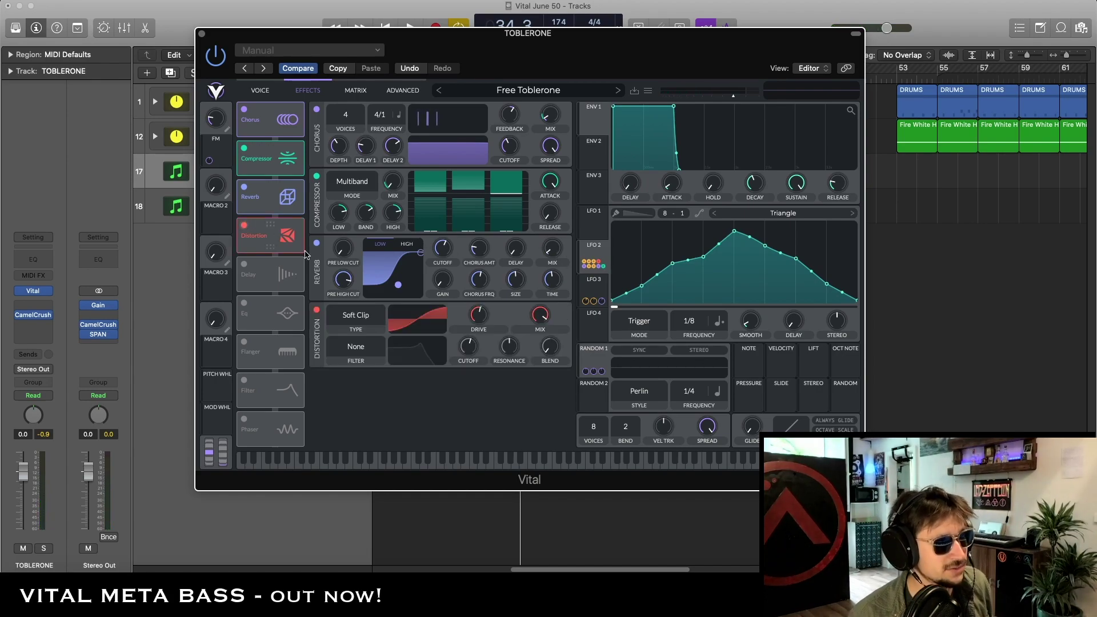
mouse_move(470, 319)
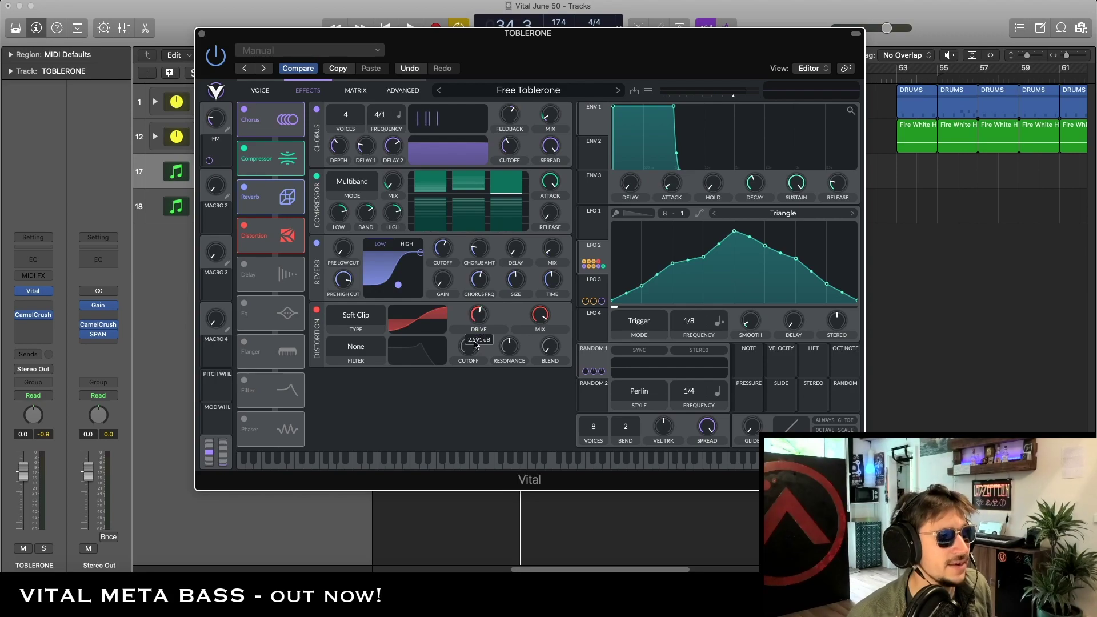
mouse_move(478, 341)
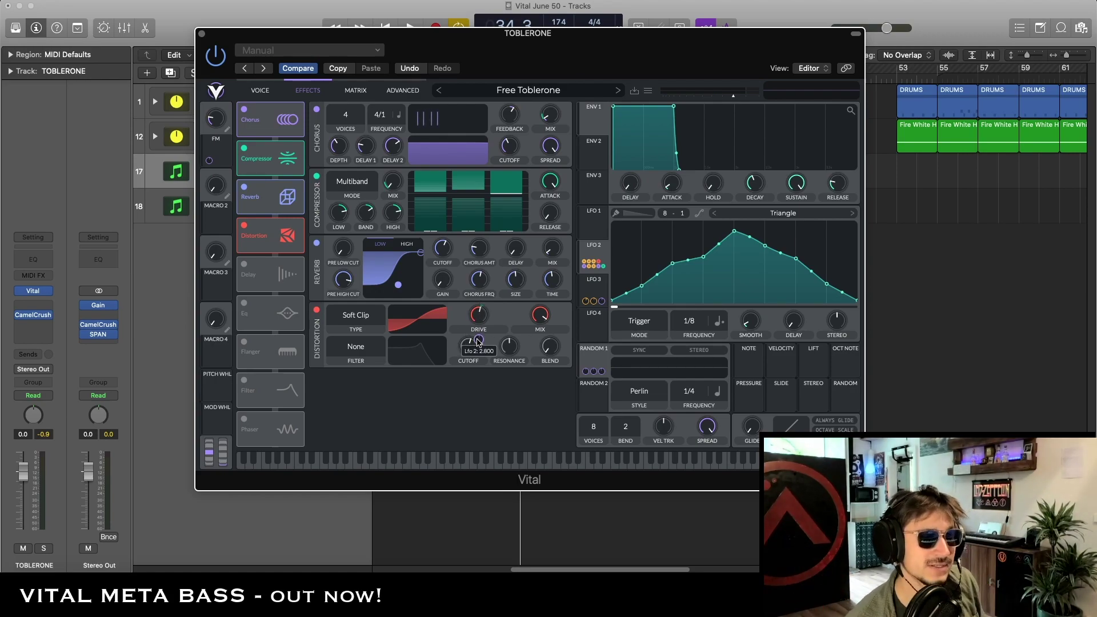
key(space)
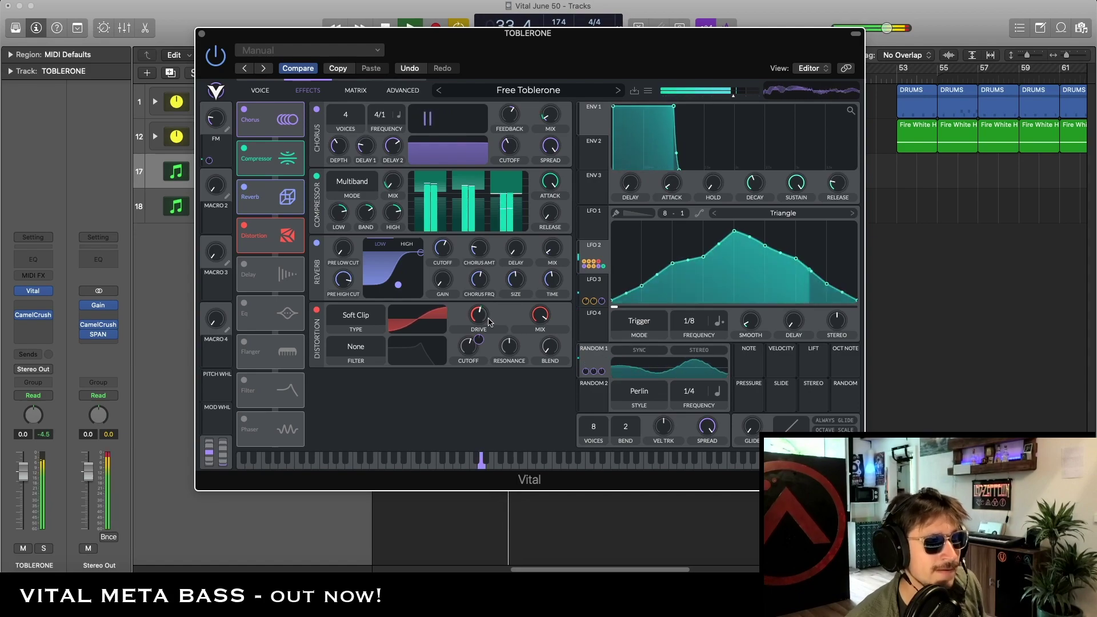
- Enable the stereo 1/8 delay, check its mix amount, and play the loop with it
click(244, 264)
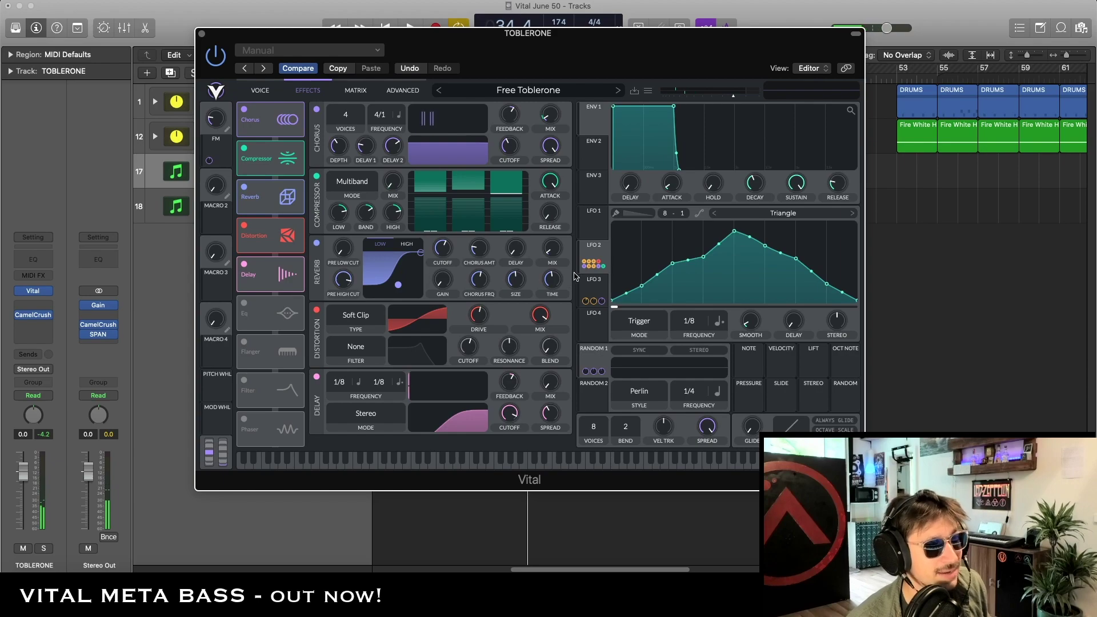
mouse_move(551, 389)
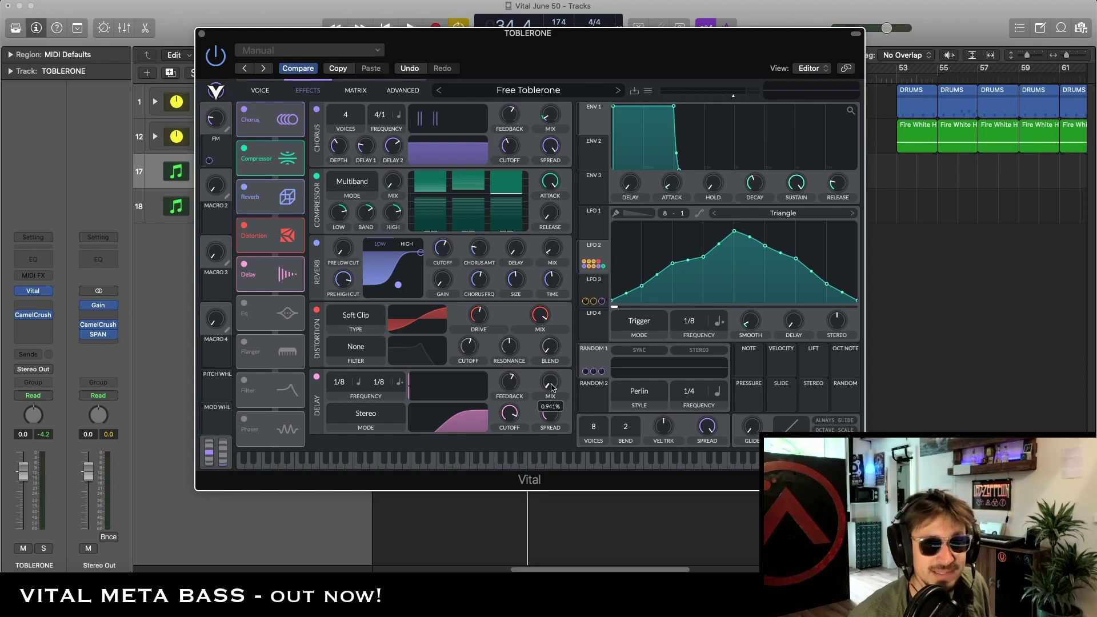
key(space)
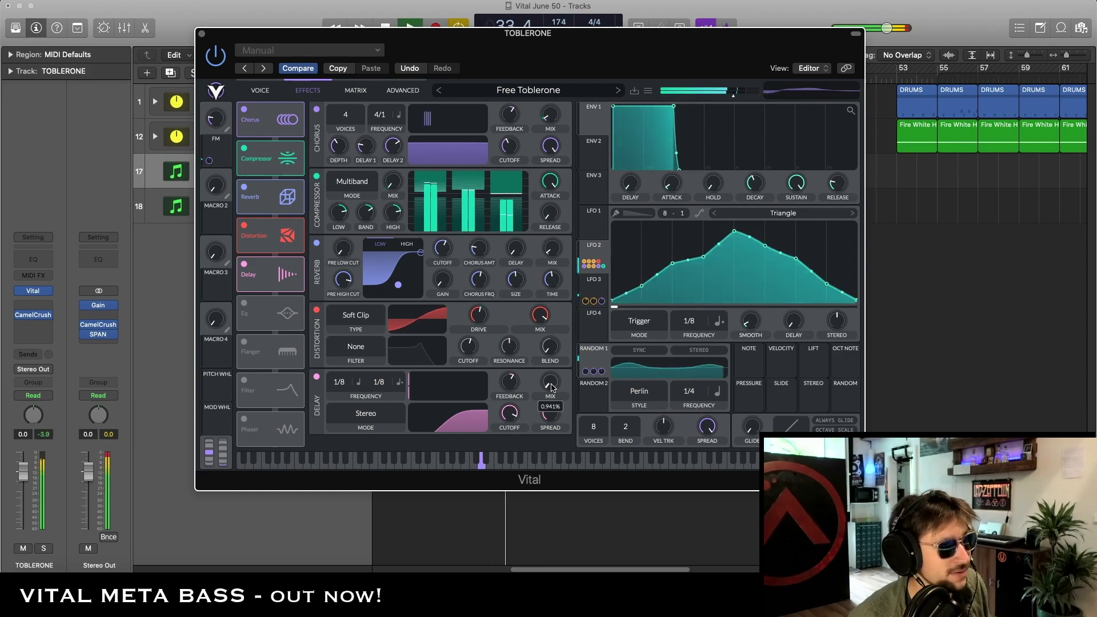
key(space)
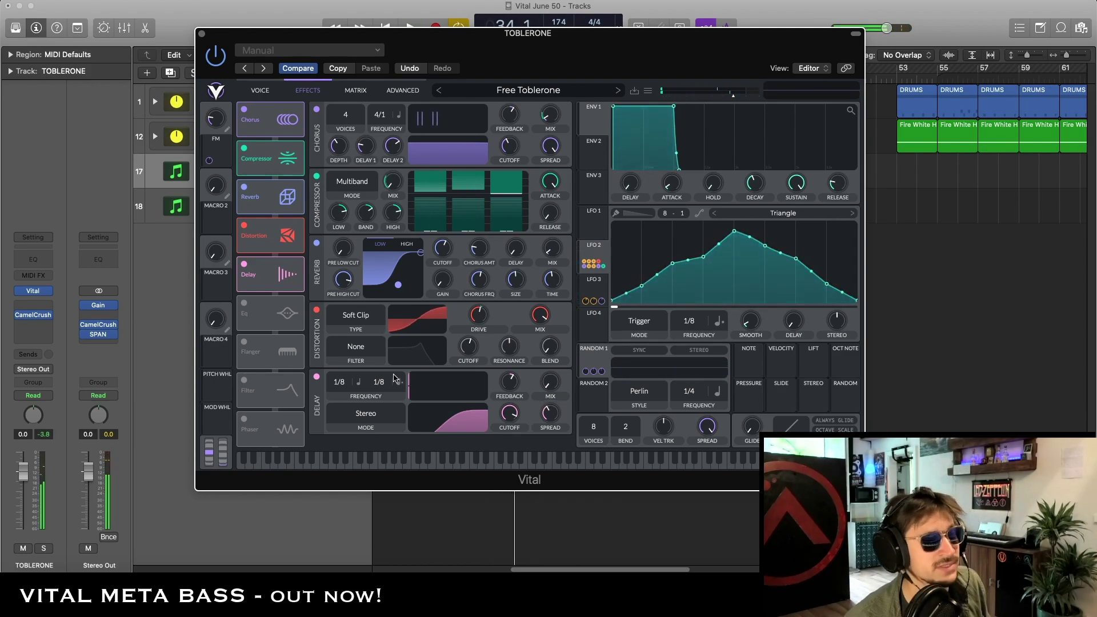
- Enable the EQ in the effects chain and play the loop to watch its spectrum
click(244, 303)
scroll(531, 413, down, 2)
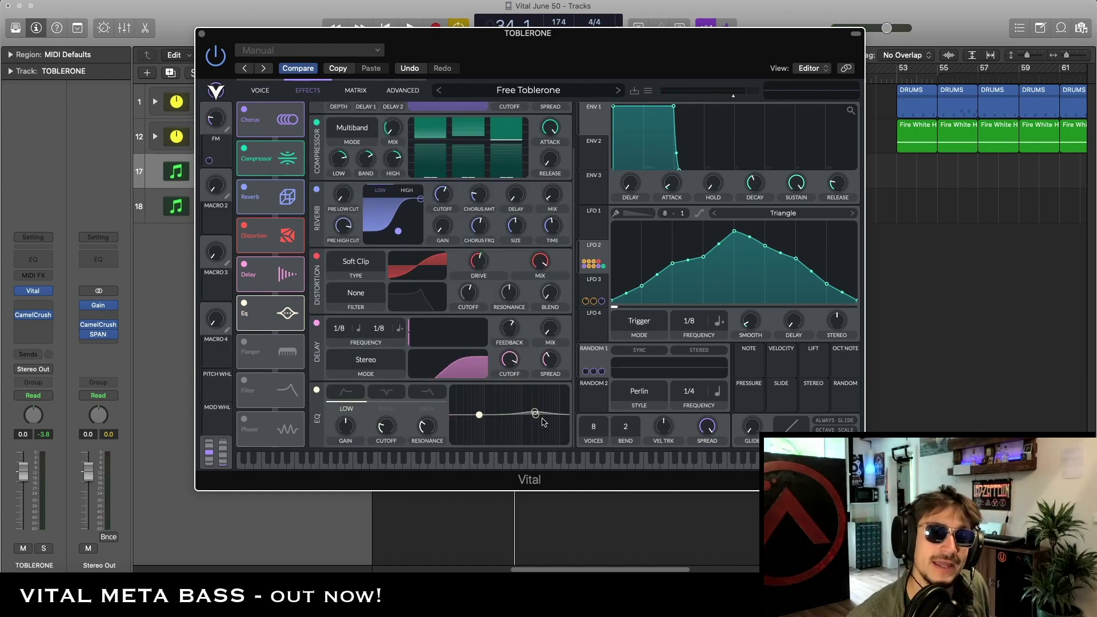
key(space)
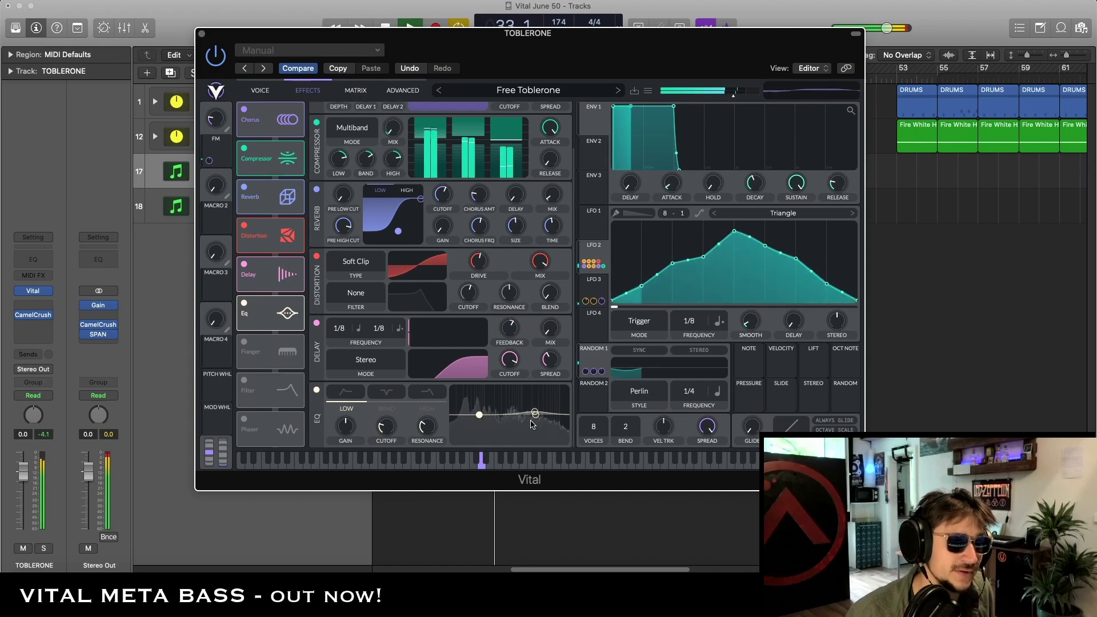
key(space)
- Select the EQ's mid band, shift its boost slightly higher in frequency, and play the loop again
click(534, 413)
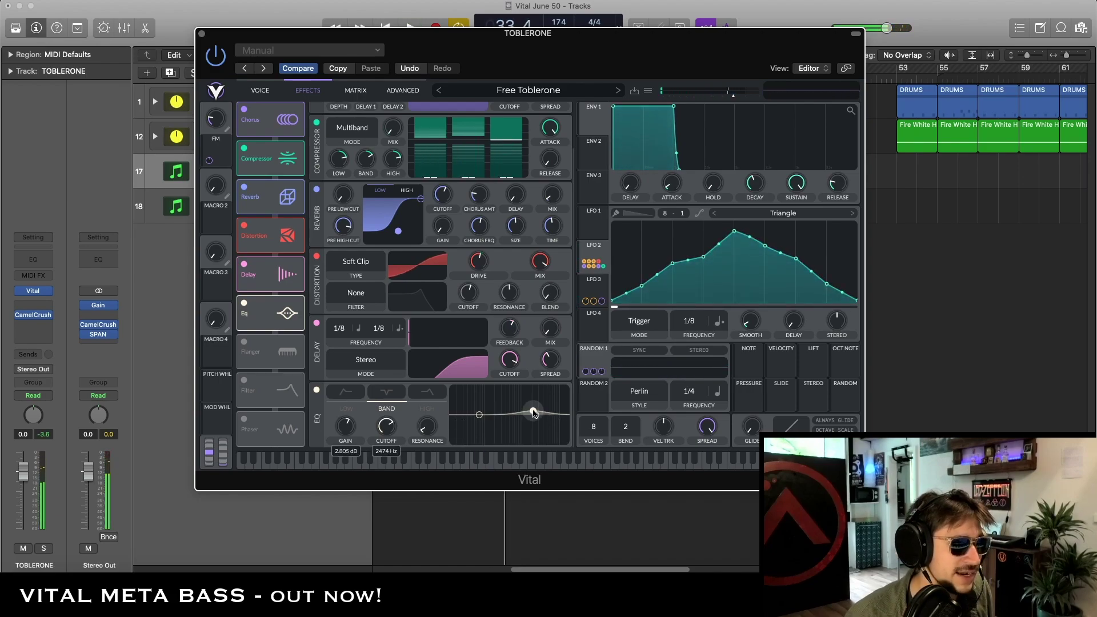
drag(534, 414, 537, 410)
key(space)
key(space)
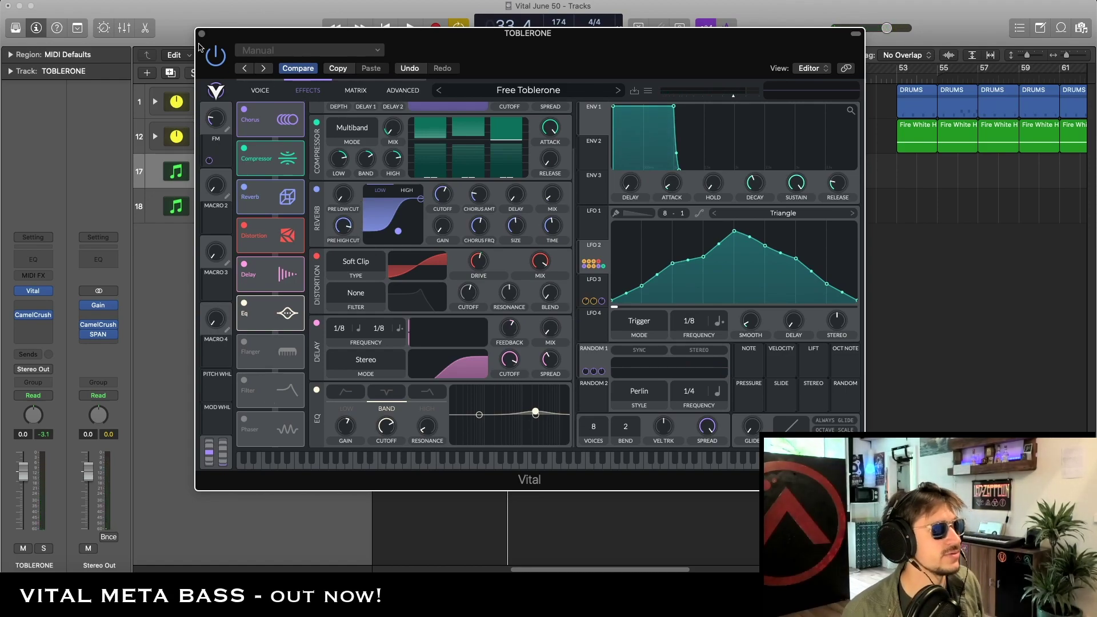
- Close the Vital plug-in window and play the finished TOBLERONE loop in the arrangement
click(201, 33)
key(space)
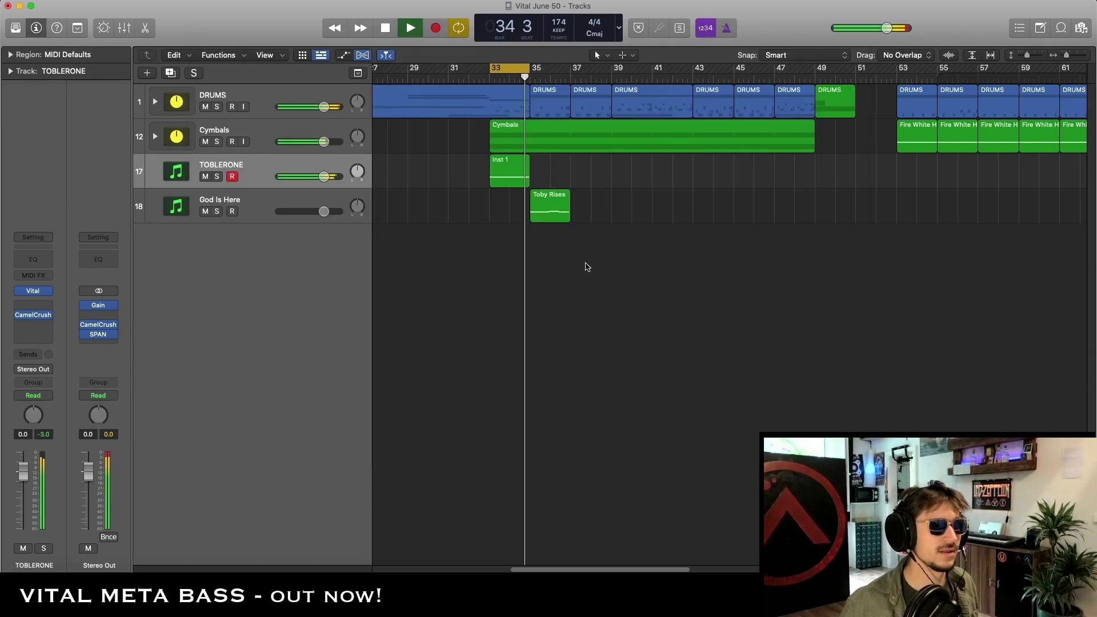
key(space)
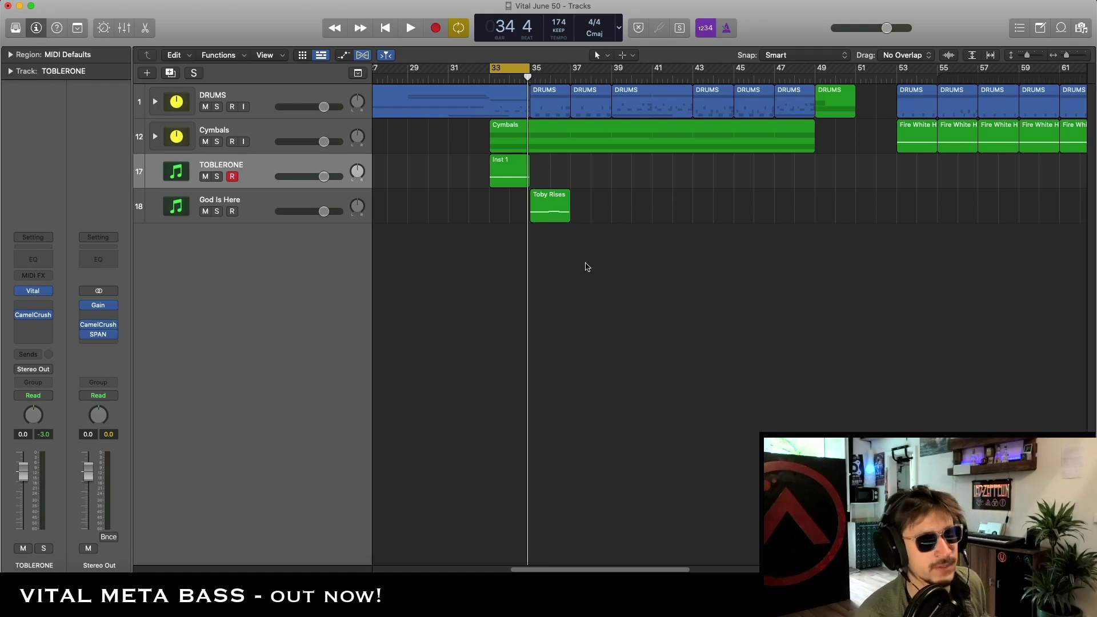
- Enlarge the arrangement around the TOBLERONE and God Is Here regions for a closer view
key(super+Down)
key(super+Down)
key(super+Down)
key(super+Right)
key(super+Right)
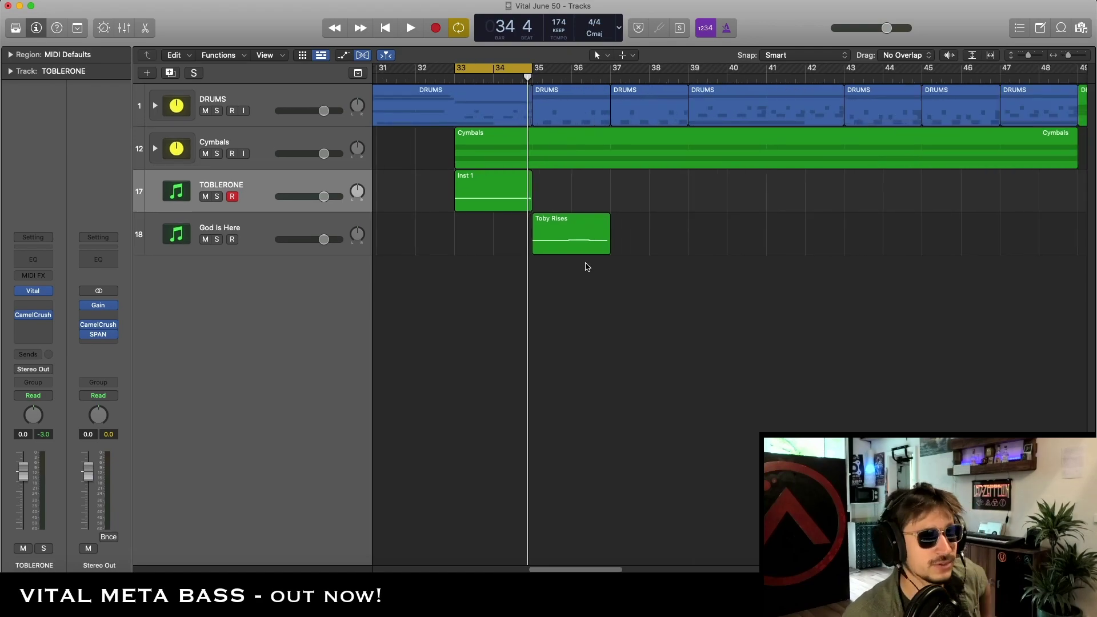